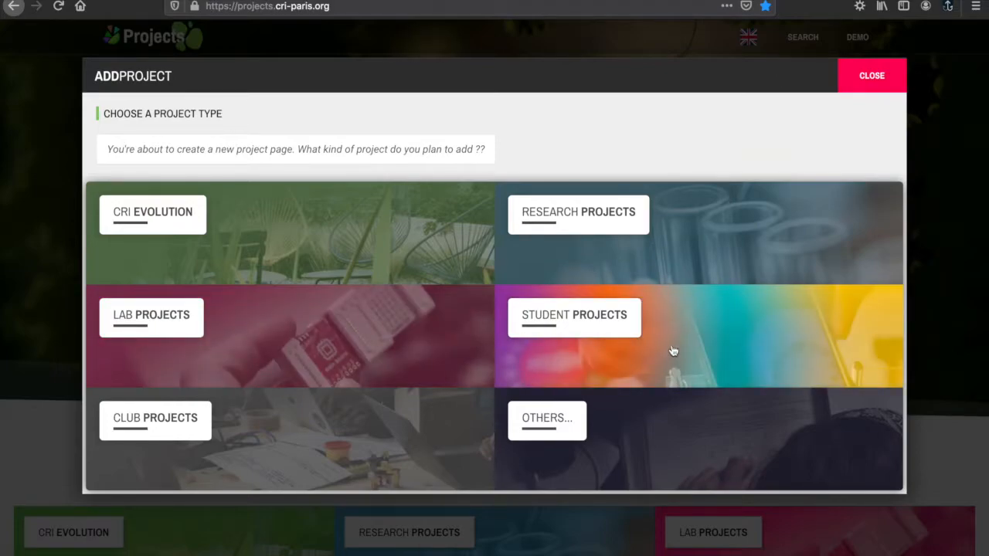
Choose Others as the new project's type, look over the form and open its tag management
click(580, 425)
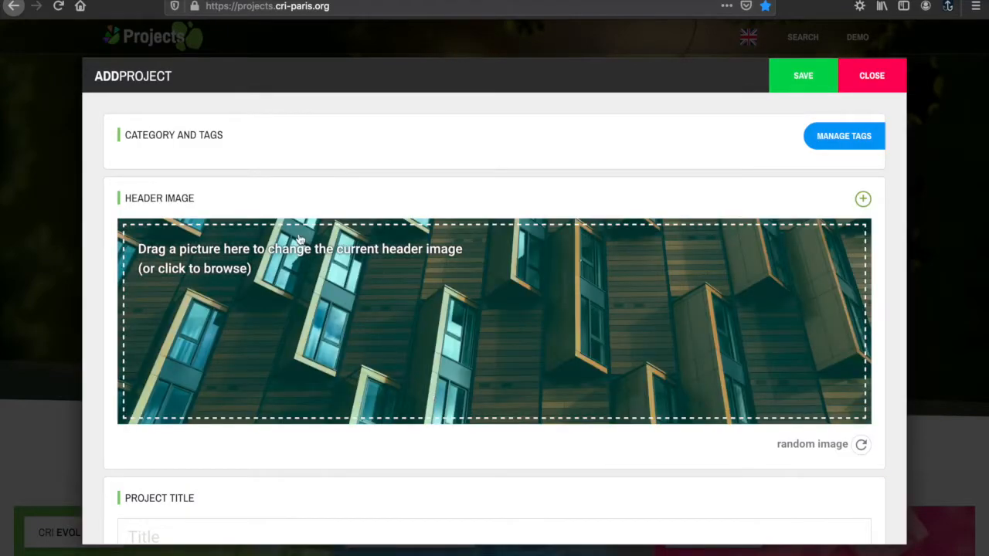
scroll(250, 440, down, 3)
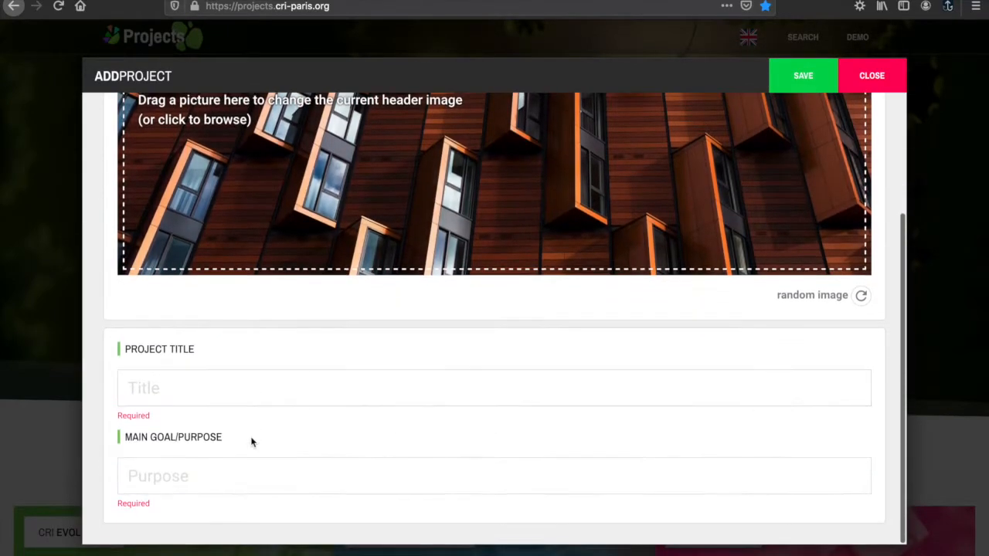
scroll(266, 345, up, 3)
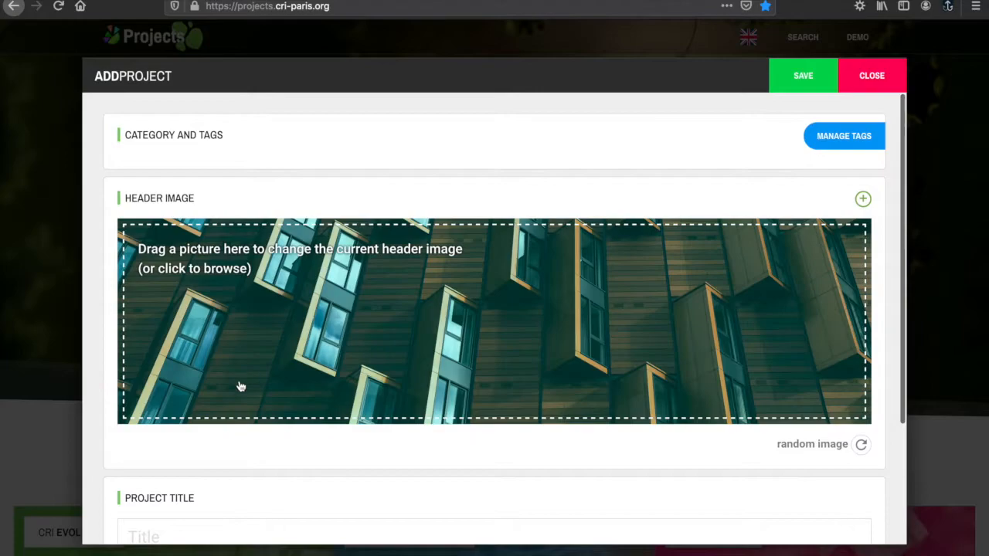
scroll(239, 381, down, 3)
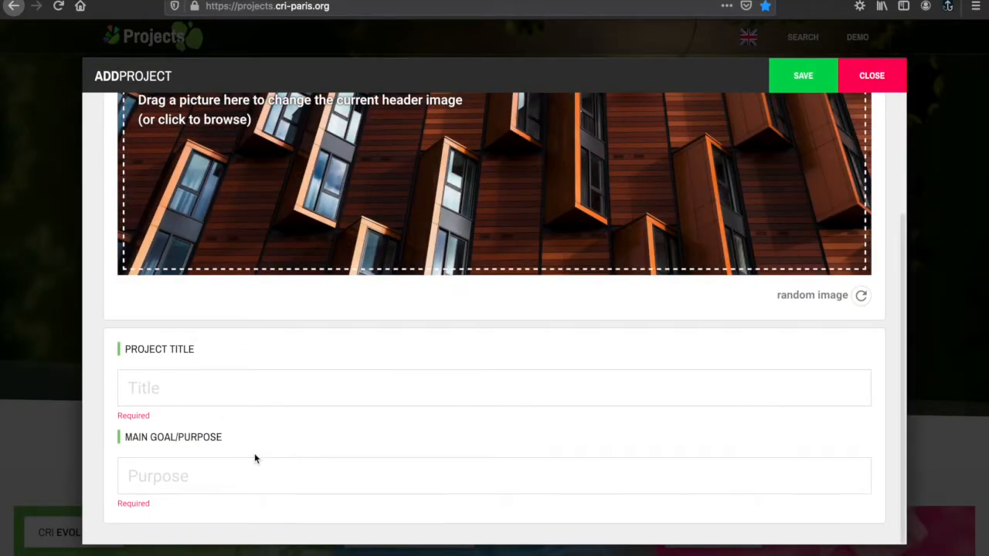
scroll(330, 265, up, 3)
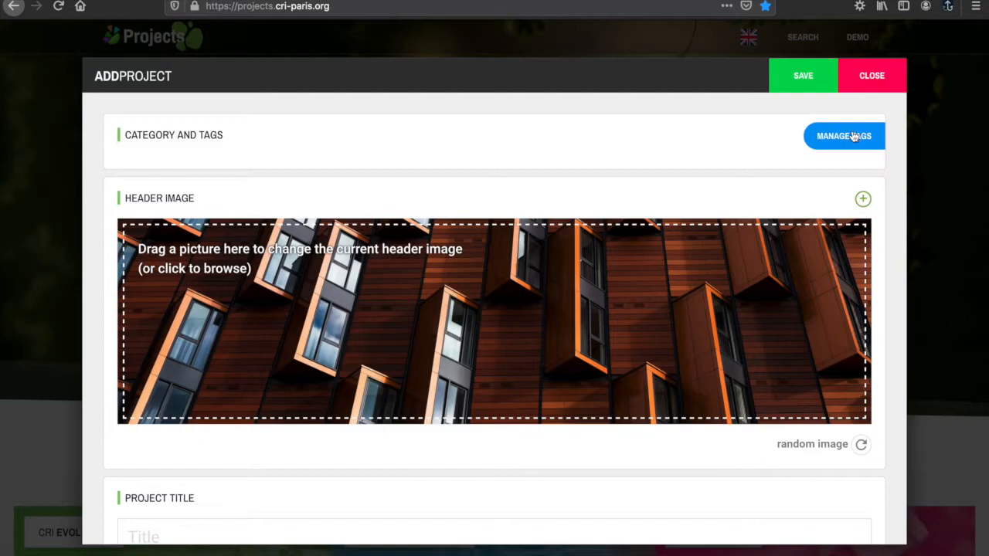
click(850, 137)
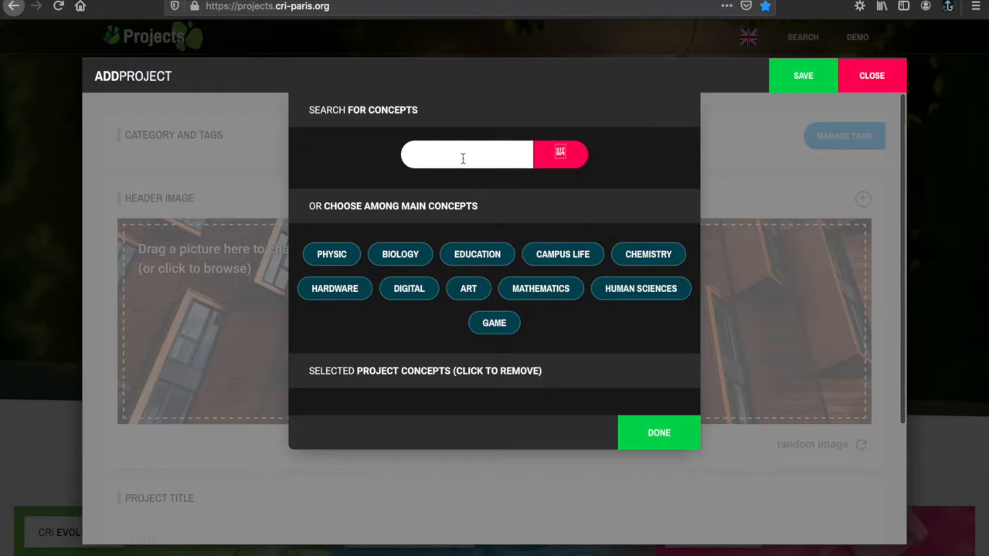
Add the main concept Physic to the project's selected concepts and remove it again
click(337, 253)
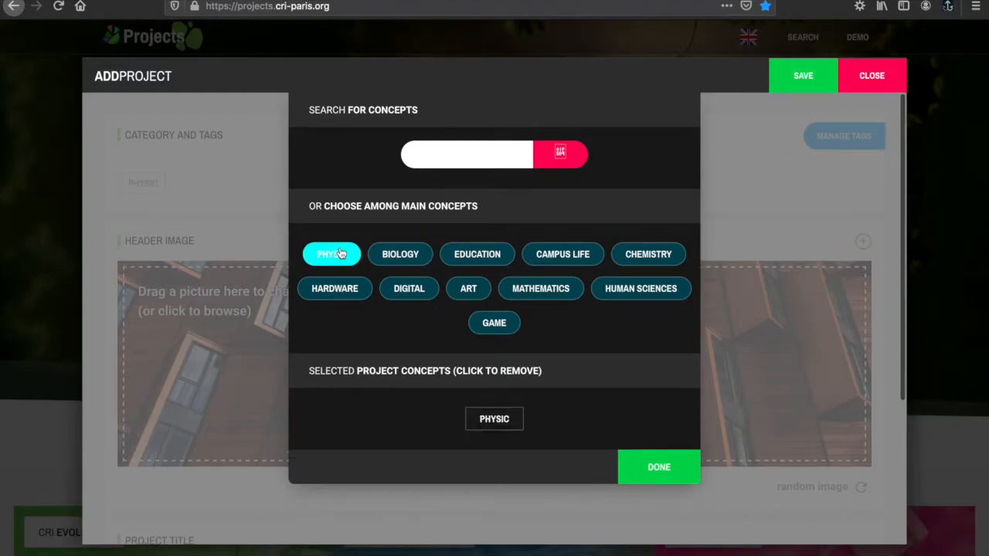
click(500, 423)
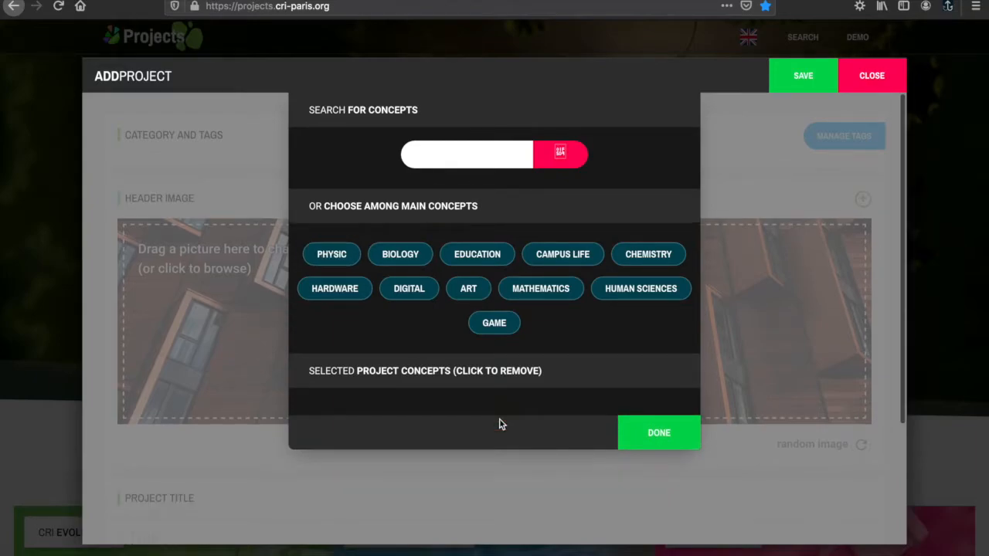
Search the concepts for "test", browse the suggestions, search for "testovertest" and clear the search
click(424, 154)
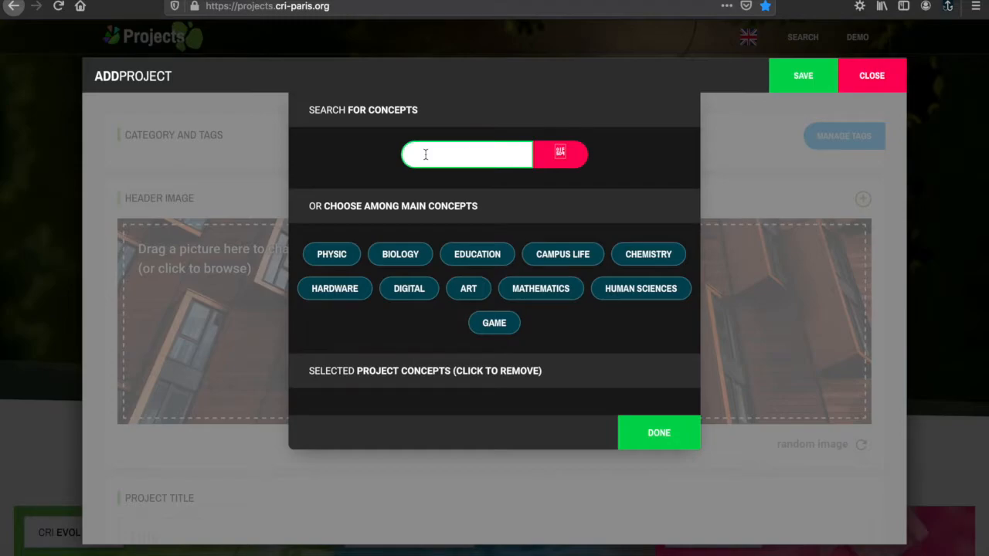
text(test)
key(Return)
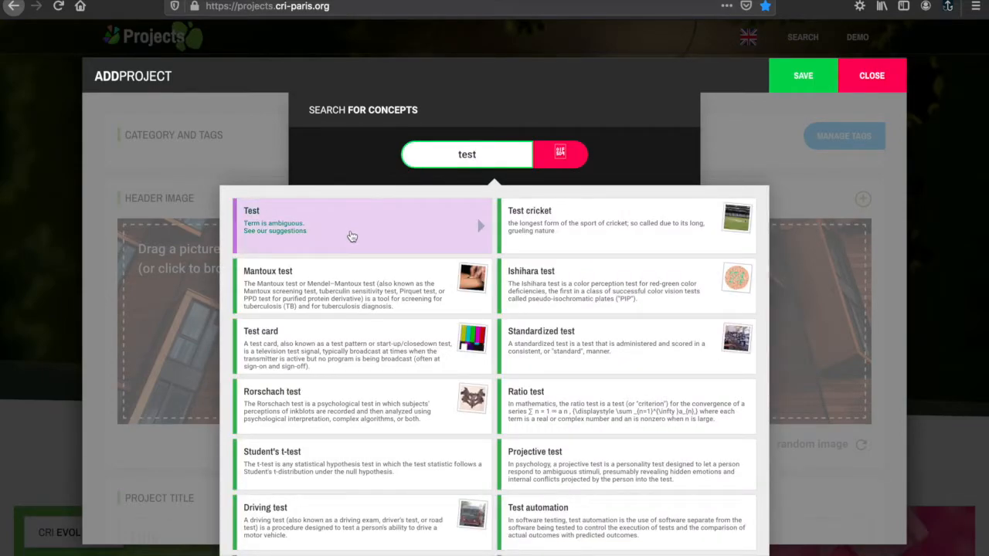
scroll(387, 257, down, 1)
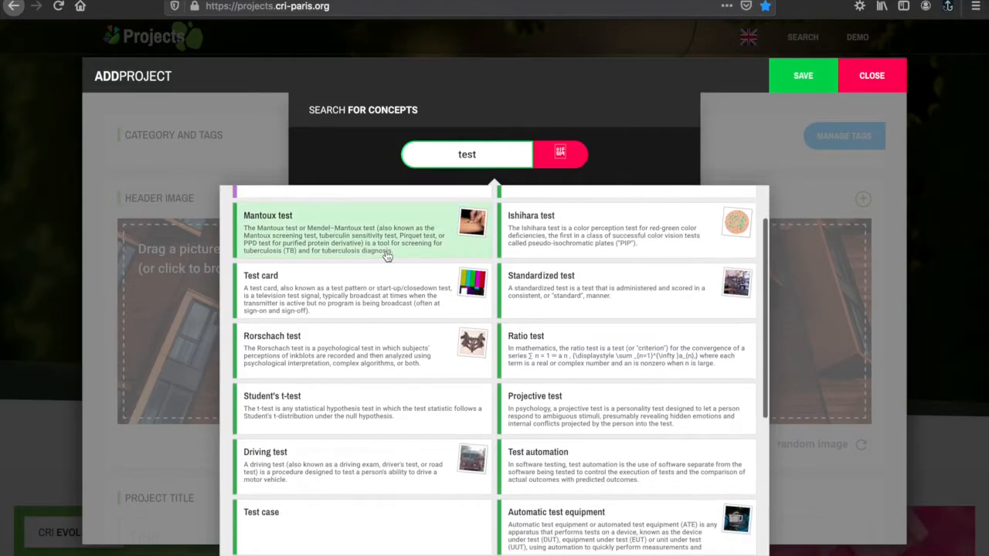
scroll(387, 258, up, 1)
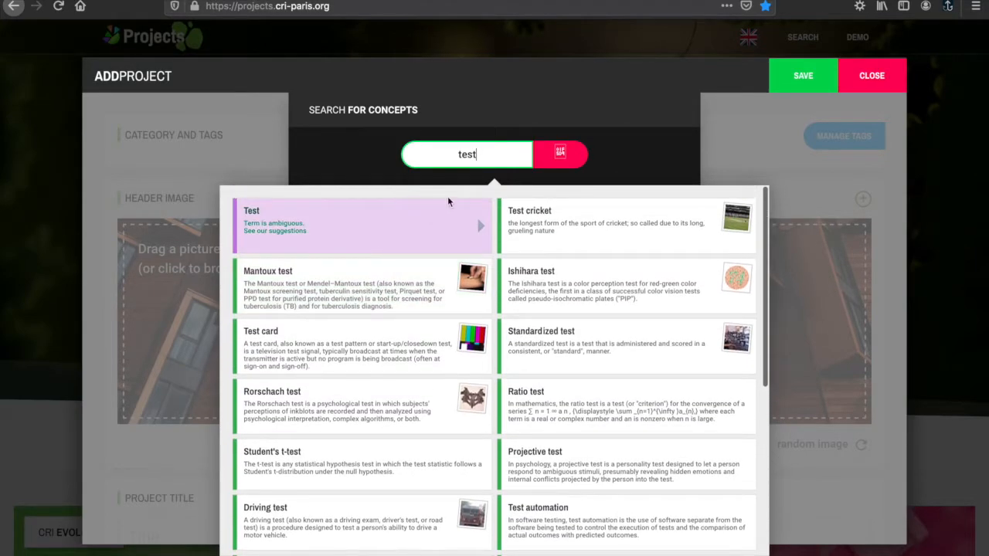
text(overtest)
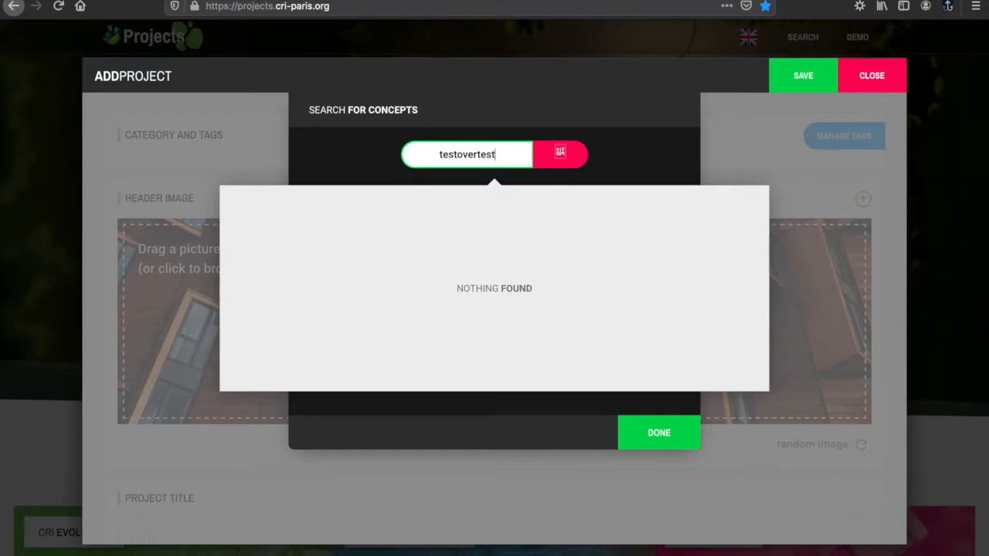
key(BackSpace)
key(BackSpace)
key(BackSpace)
key(BackSpace)
key(BackSpace)
key(BackSpace)
key(BackSpace)
key(BackSpace)
key(BackSpace)
key(BackSpace)
key(BackSpace)
key(BackSpace)
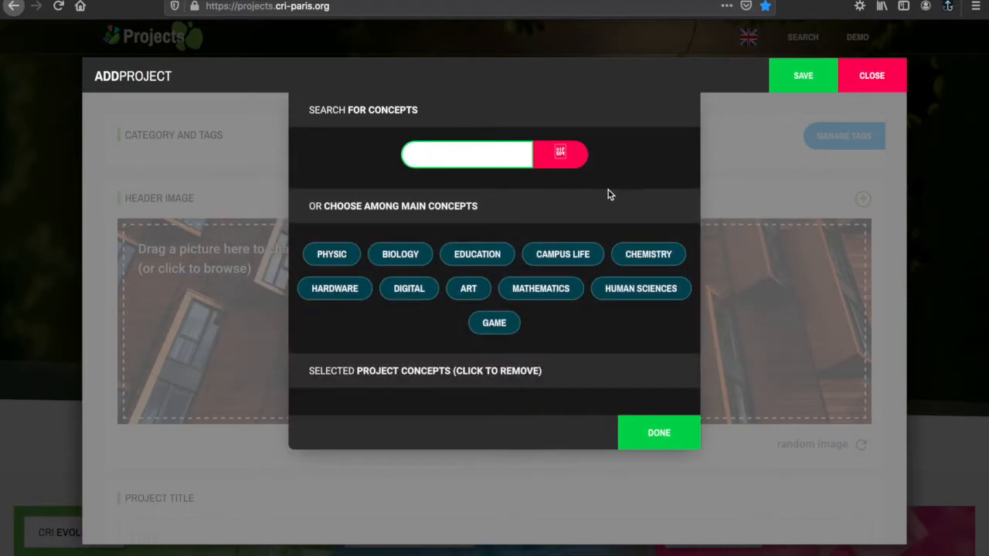
Tag the project with the main concept Campus Life and finish the tag selection
scroll(611, 200, down, 1)
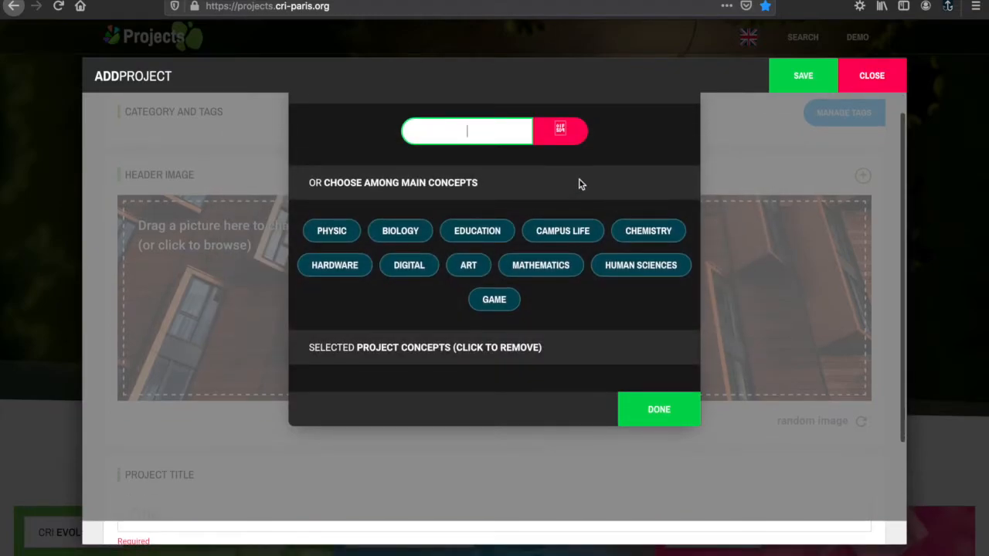
click(570, 236)
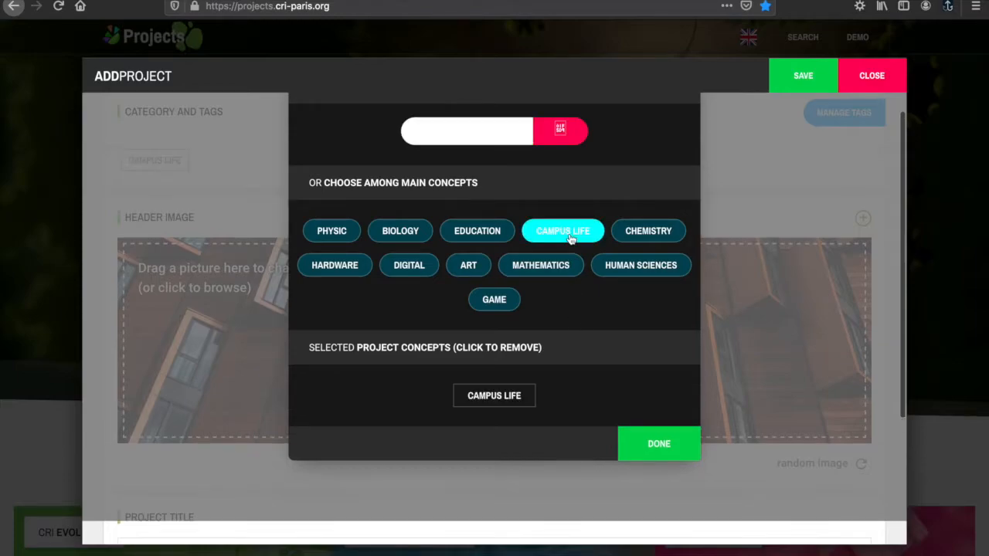
click(660, 449)
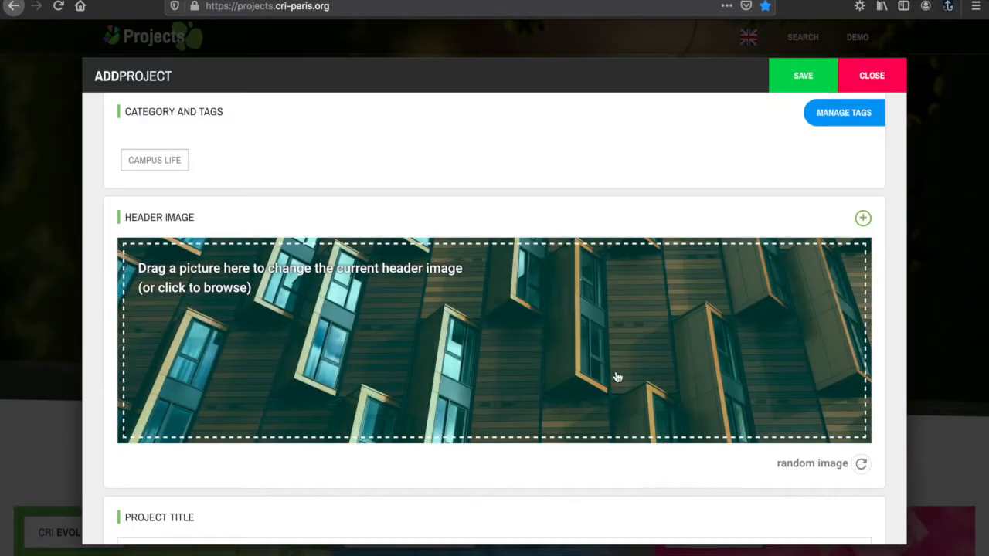
Enter the project title "Demo" and the main goal "demo how to use Cri Project", and save the project
scroll(630, 352, down, 3)
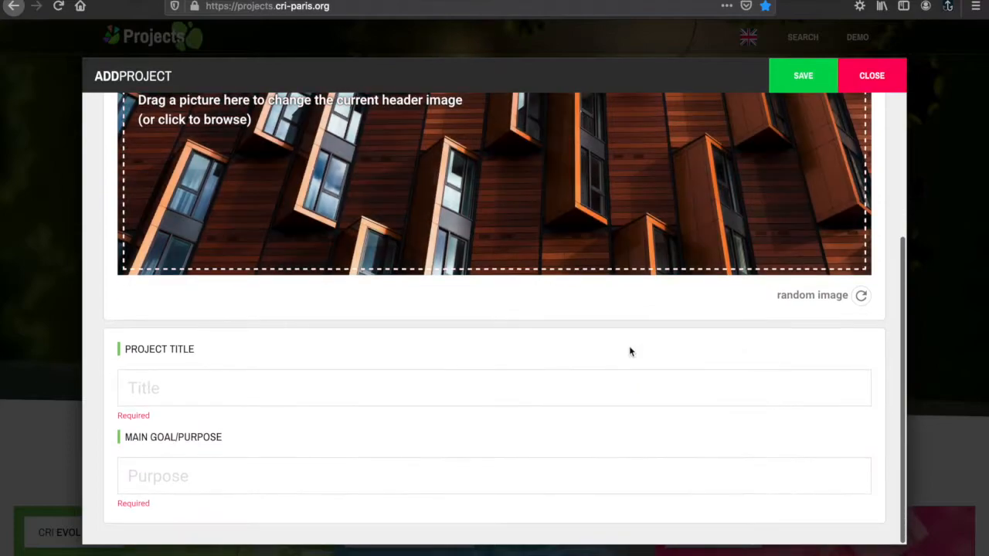
click(319, 392)
text(Demo)
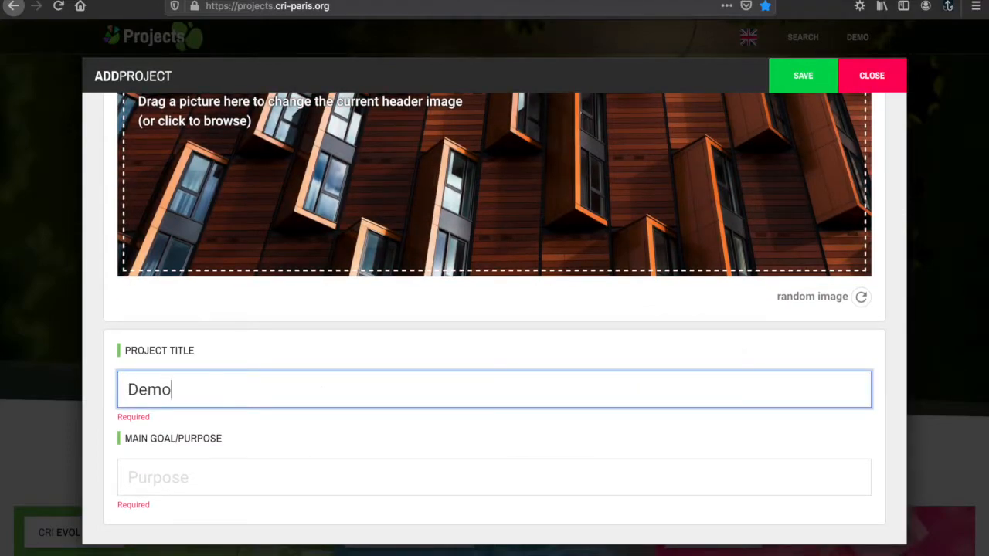
click(306, 481)
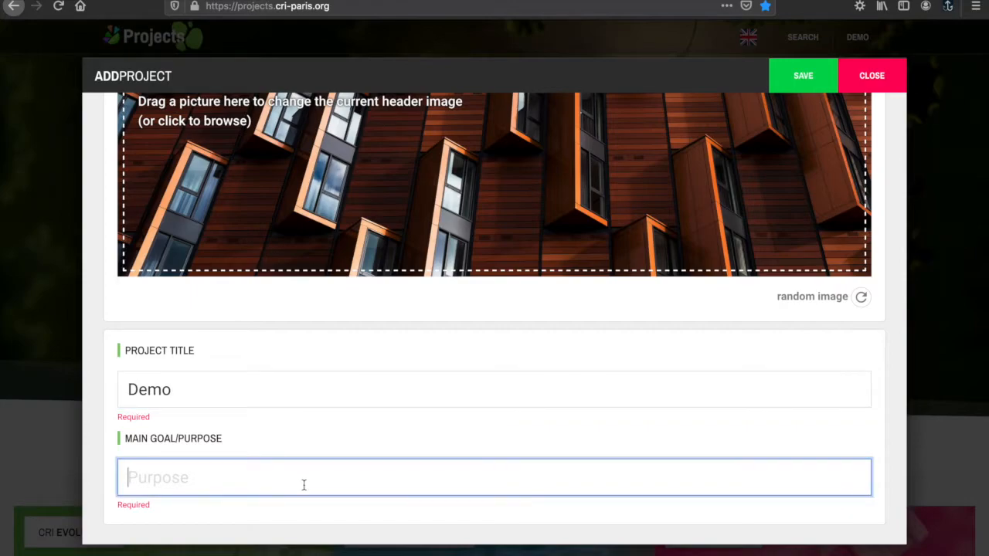
text(demo how to use Cri )
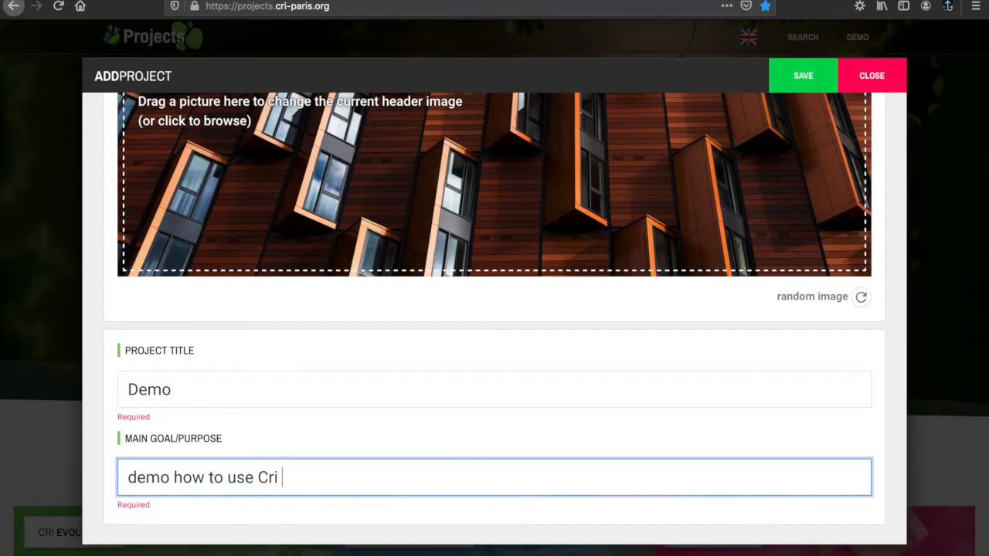
text(Project)
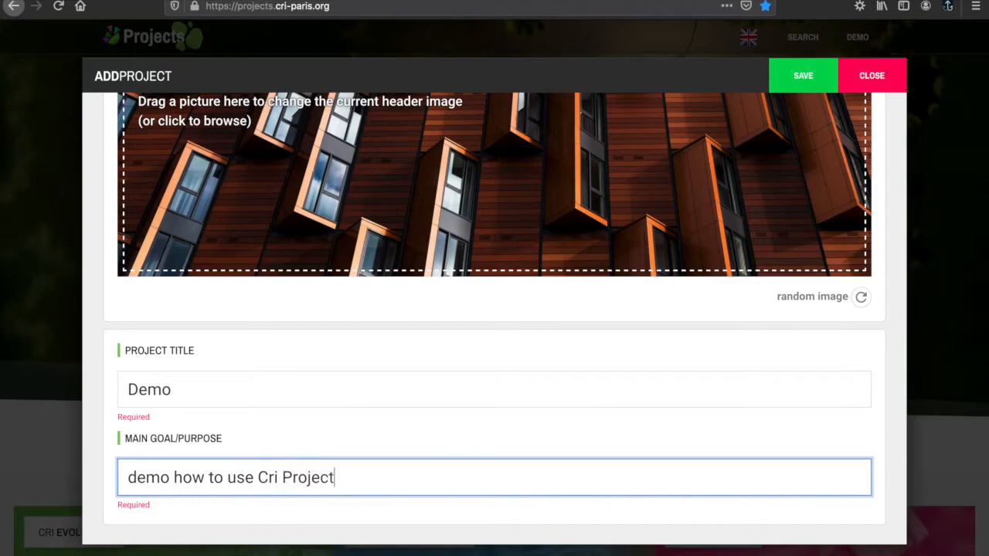
scroll(380, 430, down, 1)
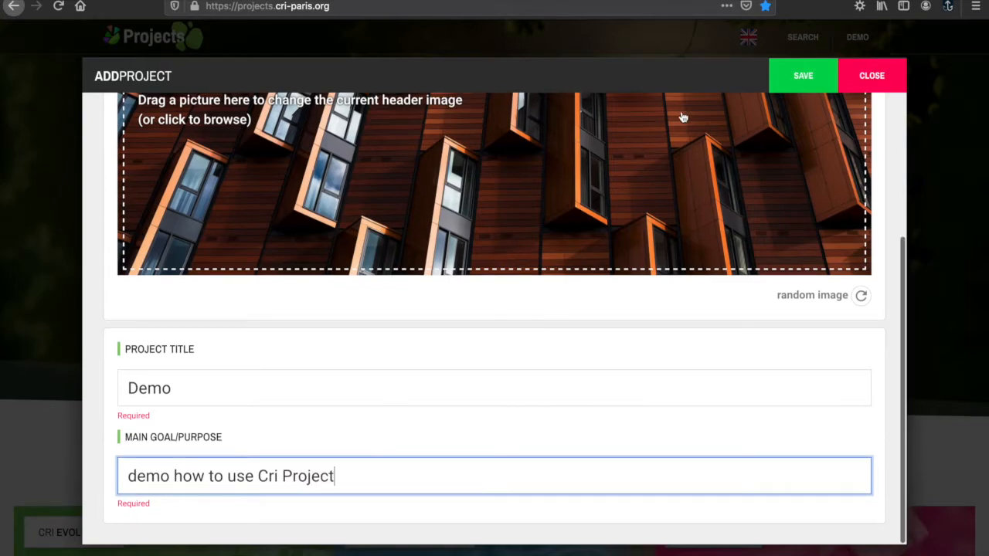
click(800, 79)
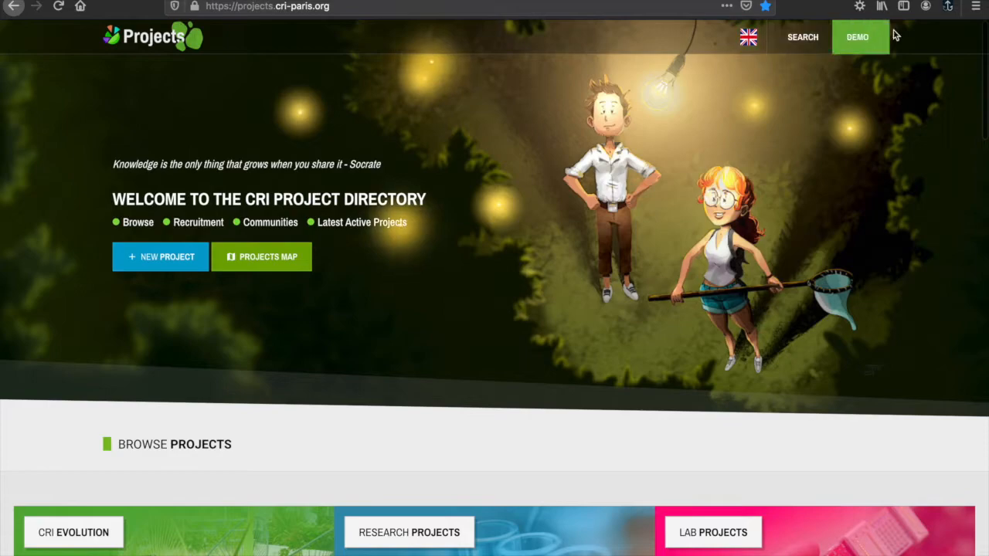
Reload the project directory home page and open the Demo project under My Projects
click(679, 7)
key(Return)
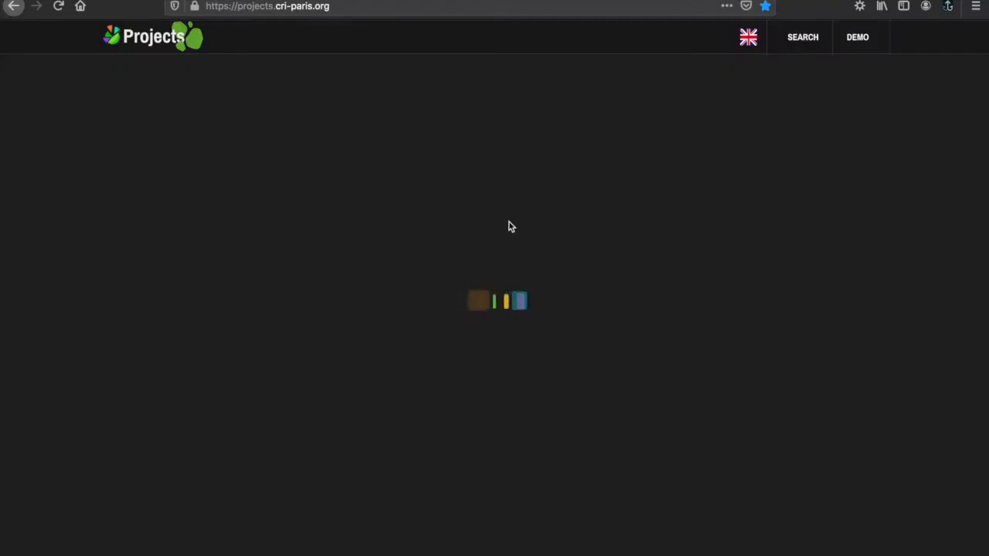
scroll(465, 301, down, 3)
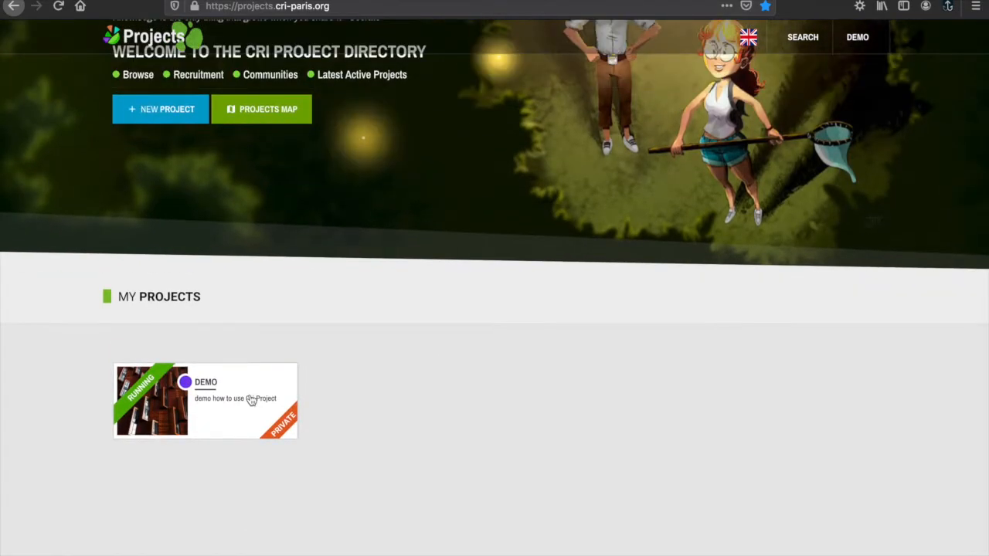
click(251, 397)
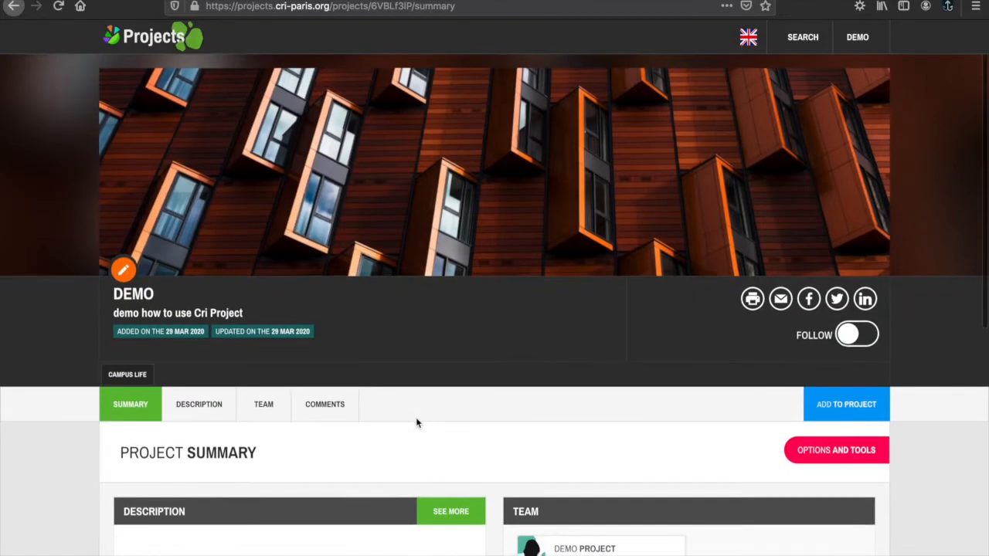
Open the Demo project's tags, header image, title and purpose for editing, and close the editor without saving
scroll(417, 422, down, 1)
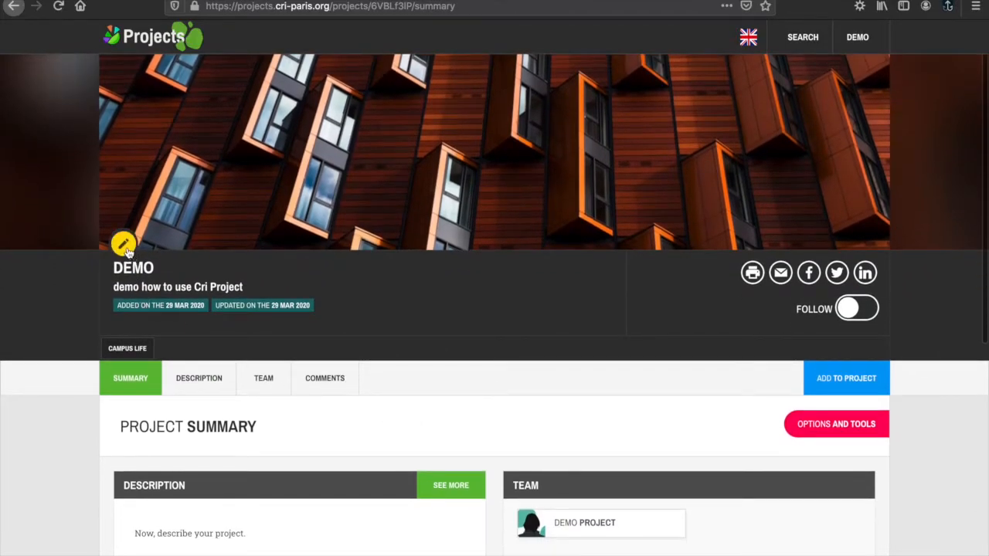
click(124, 245)
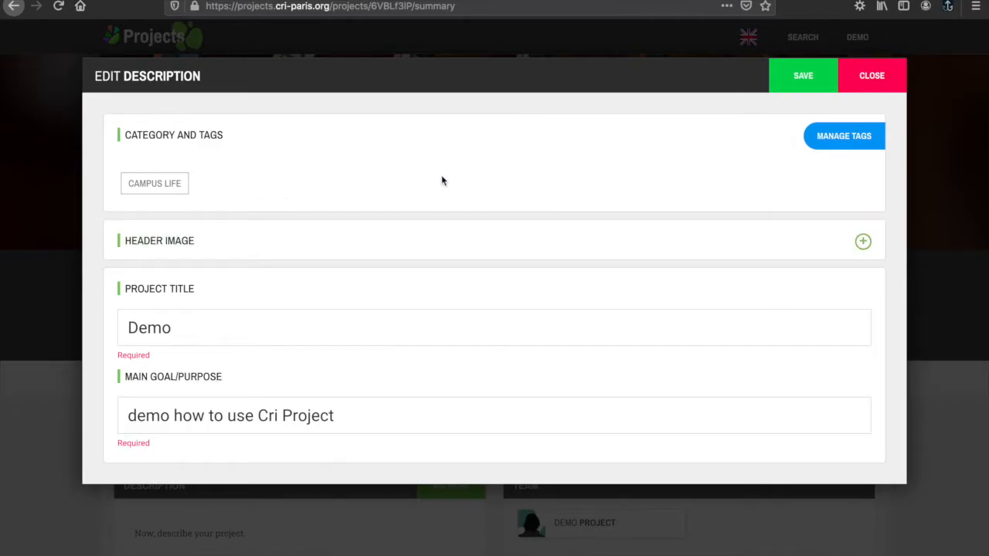
click(855, 80)
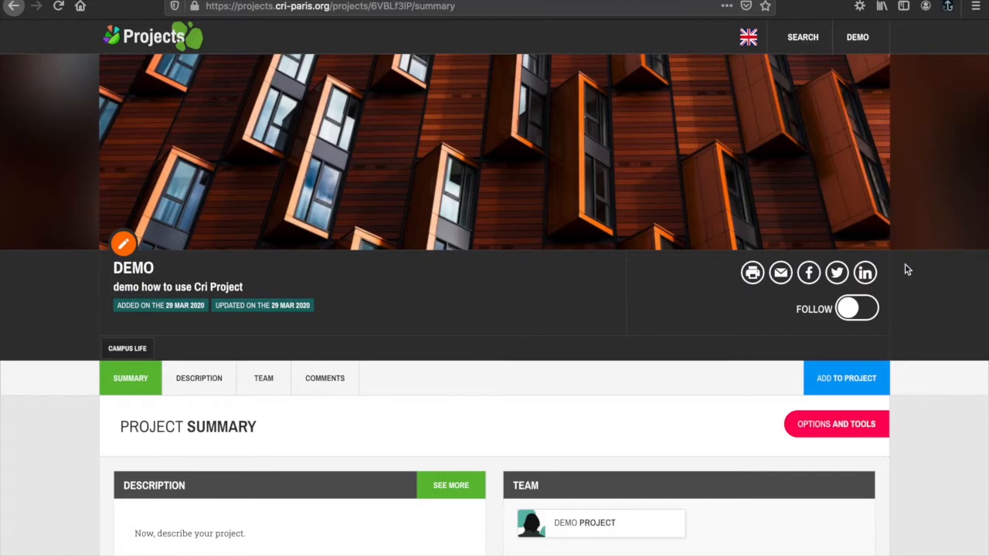
Open the Facebook sharing page for the Demo project and return to the project summary
scroll(907, 269, down, 1)
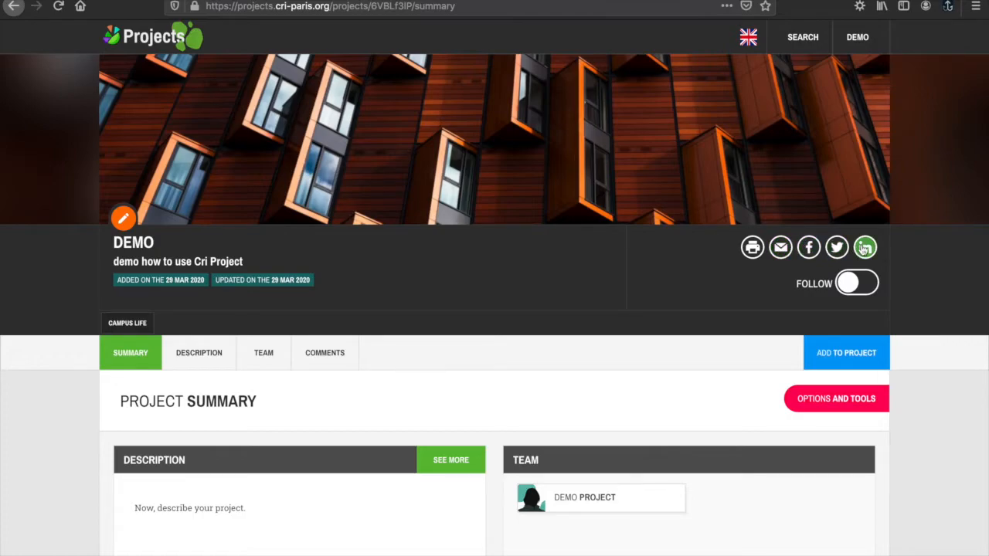
click(817, 249)
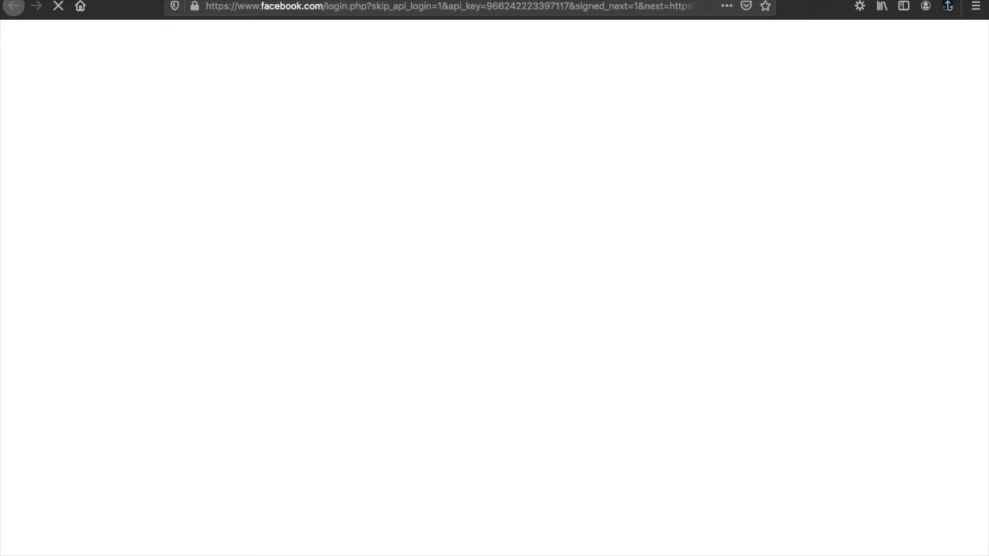
click(301, 0)
Turn on following for the Demo project and turn it off again
scroll(595, 485, down, 3)
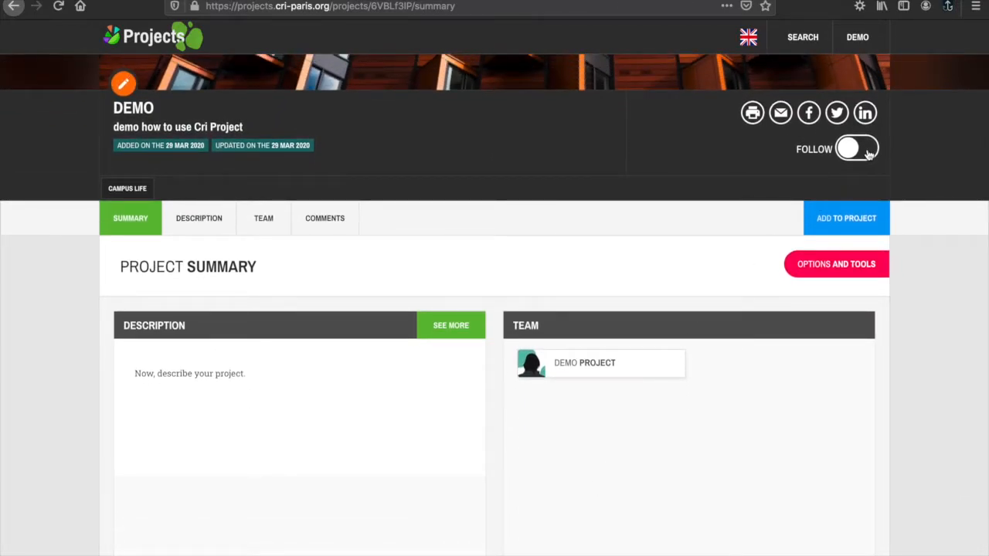
click(868, 154)
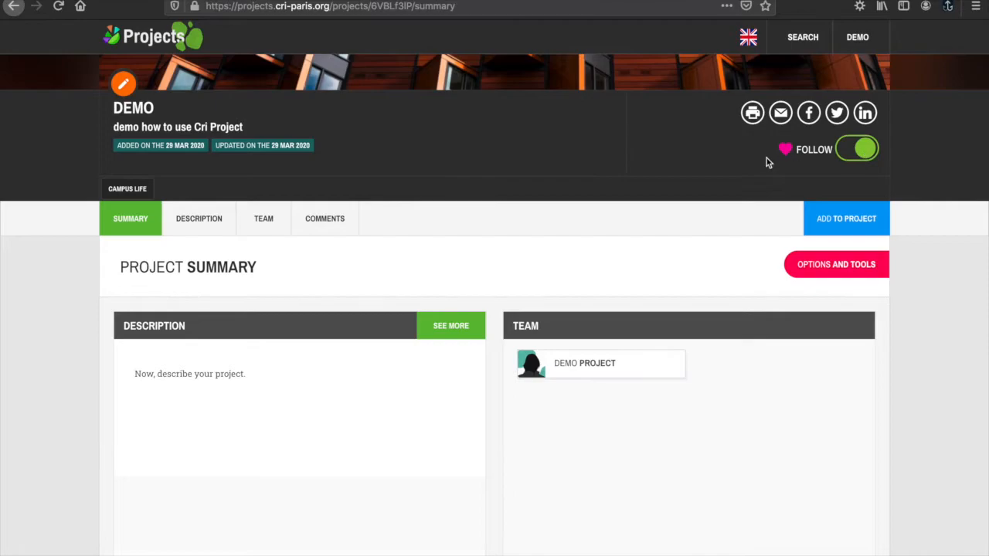
scroll(768, 182, up, 1)
click(859, 171)
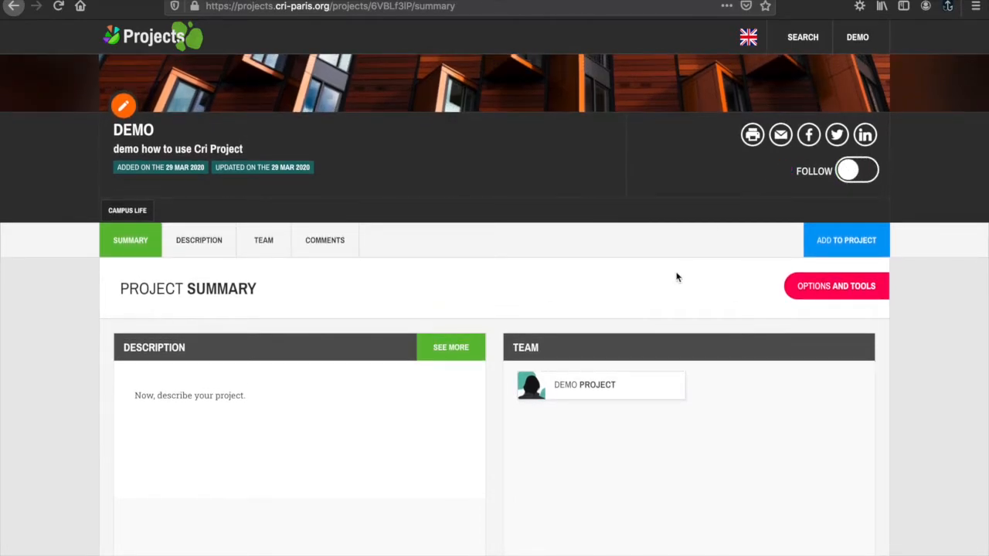
View the Demo project's description, team and comments sections in turn
scroll(676, 277, down, 1)
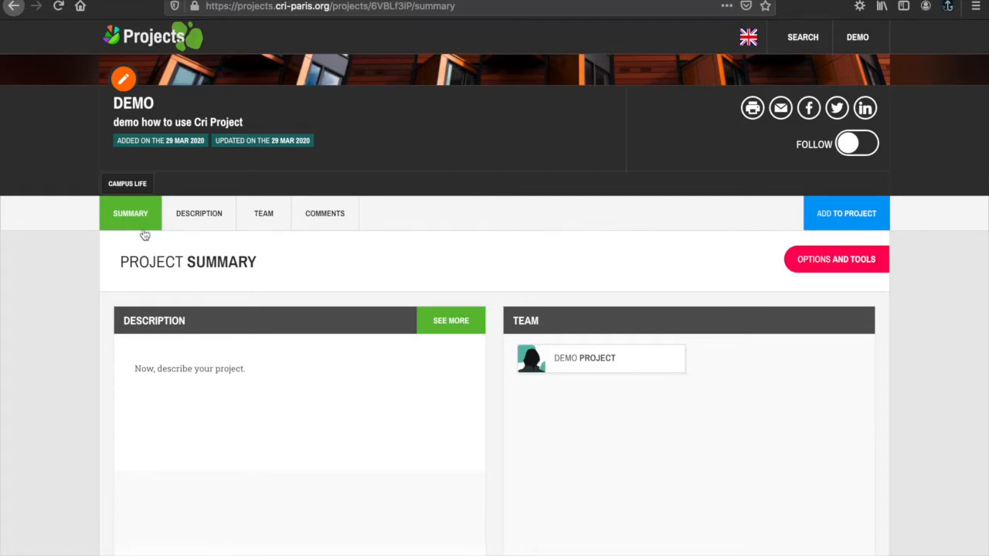
click(188, 221)
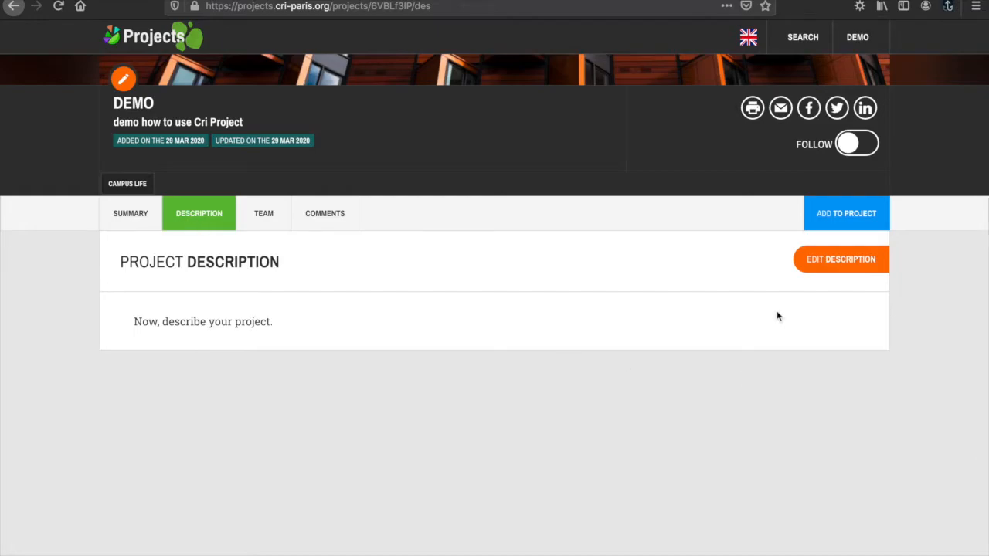
click(266, 223)
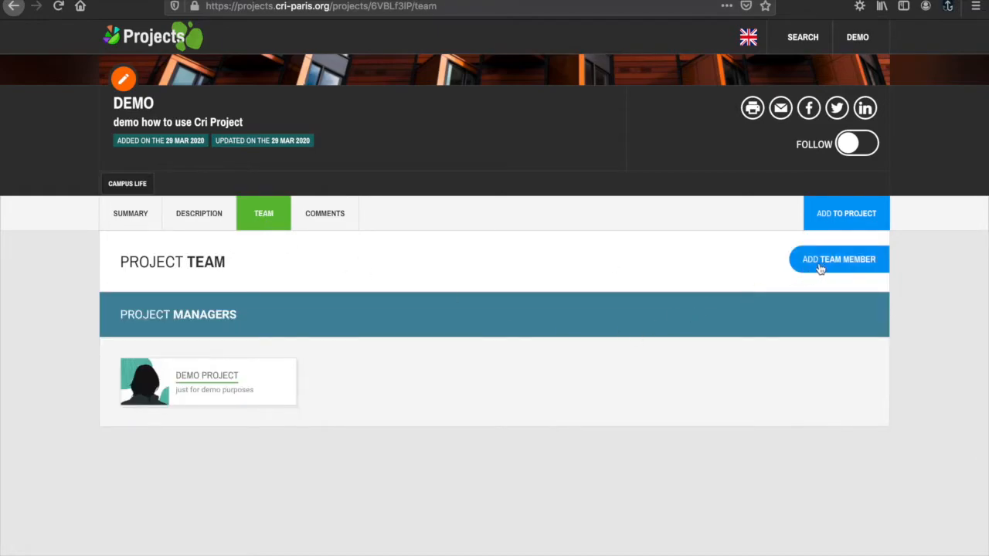
click(347, 216)
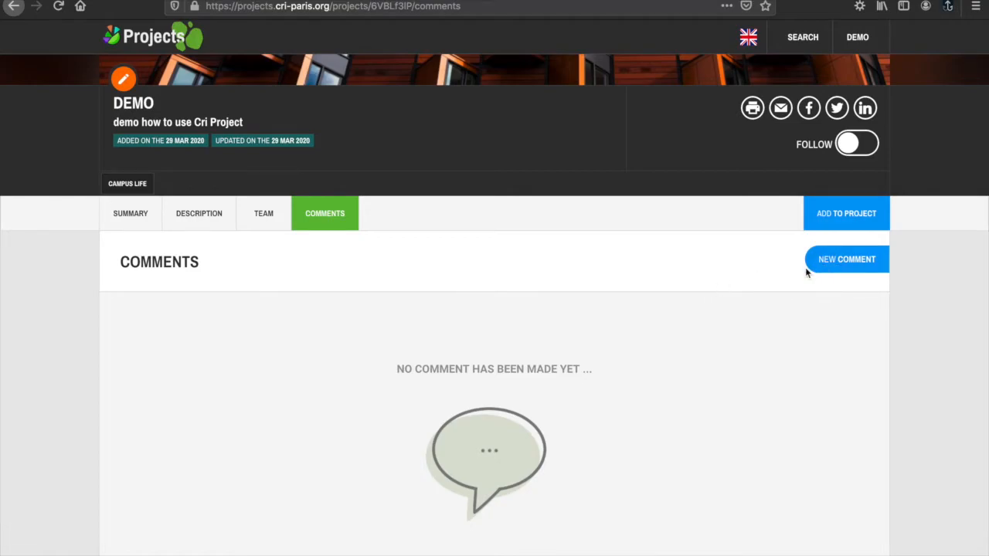
scroll(769, 266, down, 1)
scroll(769, 267, up, 2)
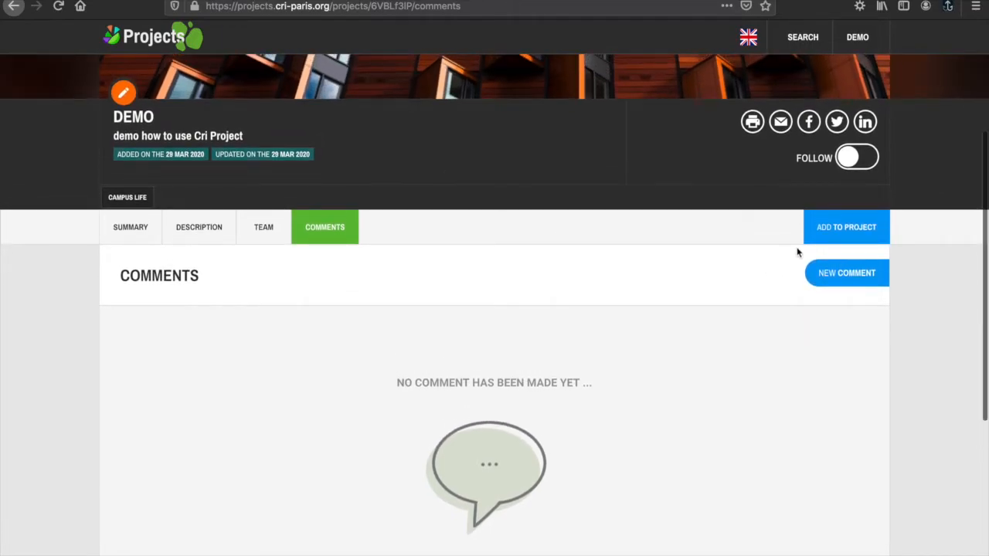
Open a new blog entry form for the Demo project and close it without posting
click(846, 235)
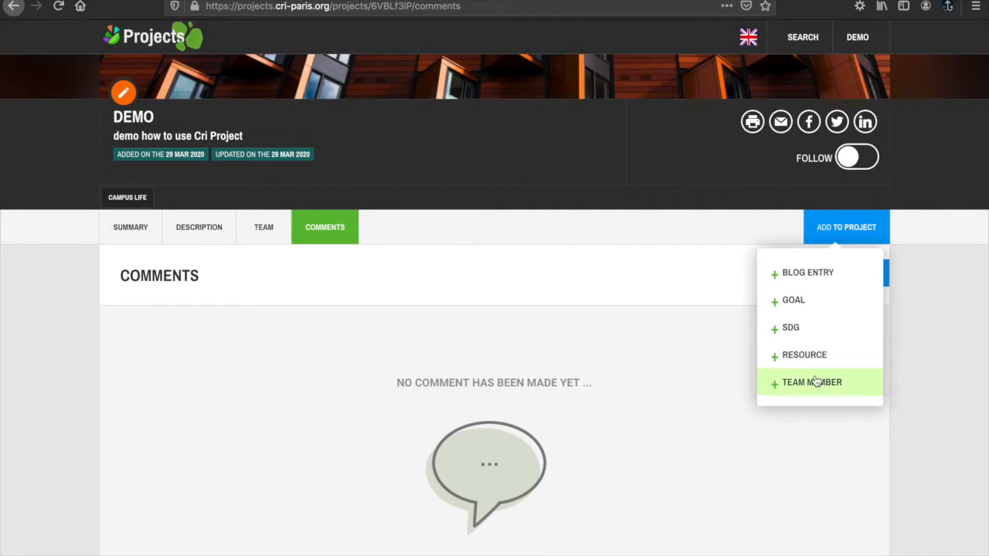
click(820, 271)
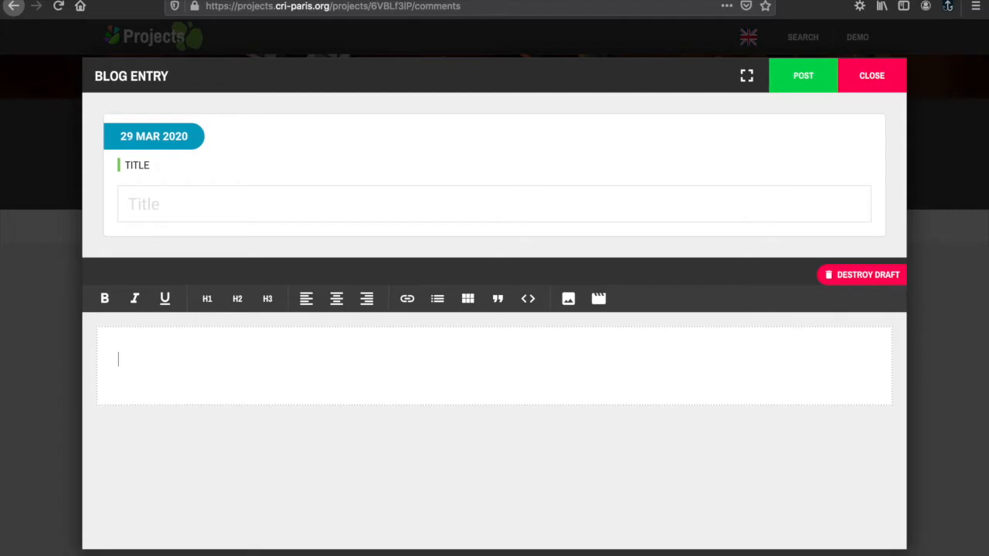
click(874, 72)
Open the form for adding a goal to the Demo project and close it without saving
click(842, 230)
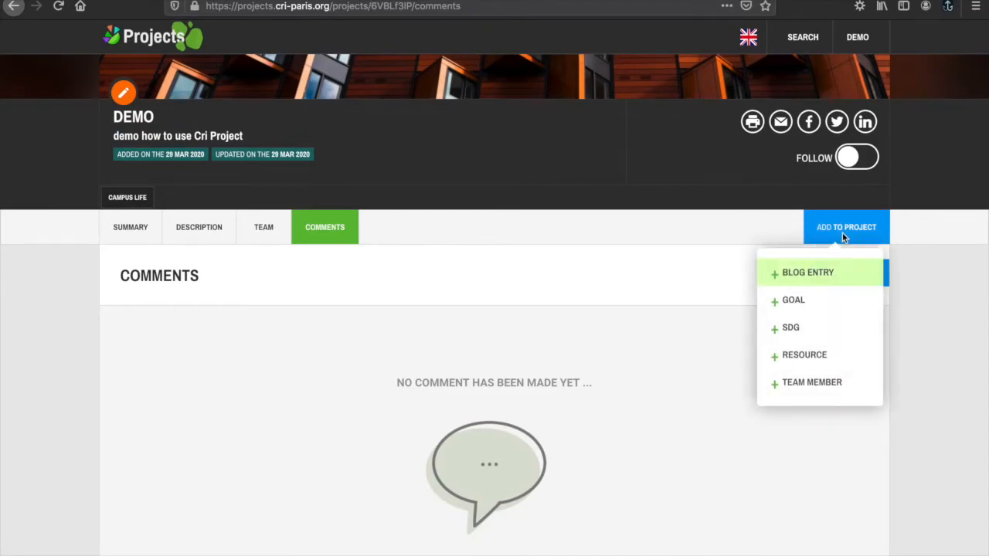
click(803, 307)
click(589, 288)
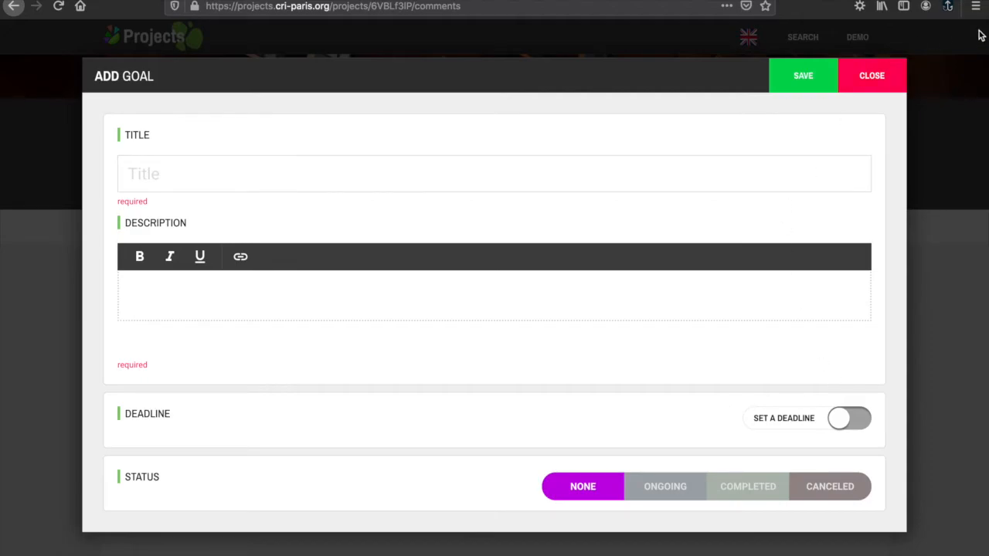
click(881, 76)
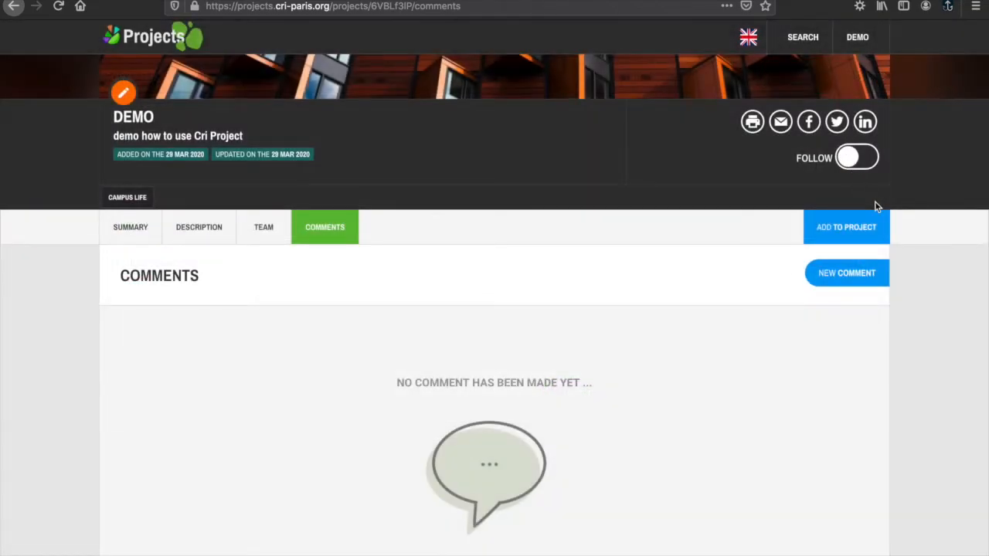
Add the Sustainable Development Goal 4, Quality Education, to the Demo project and save it
scroll(899, 231, down, 1)
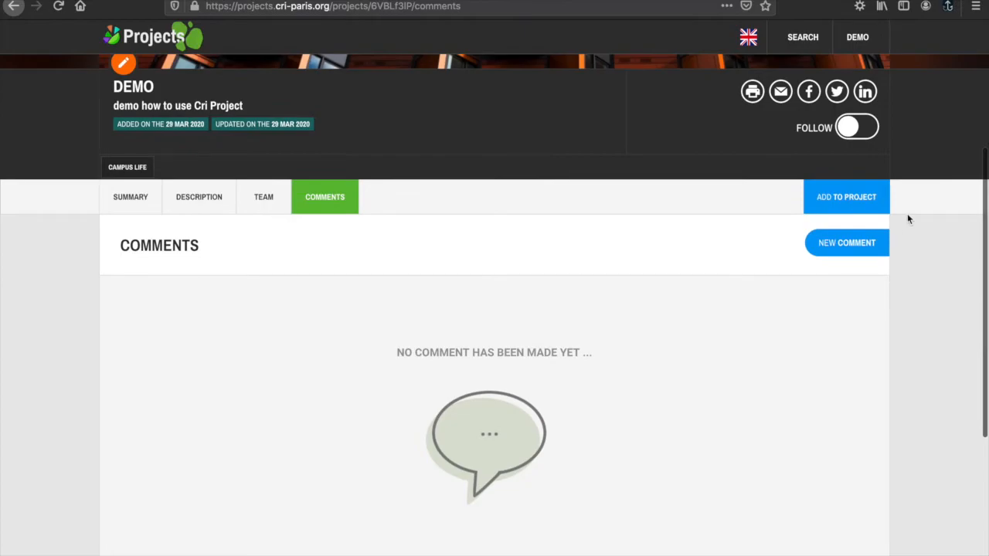
click(853, 204)
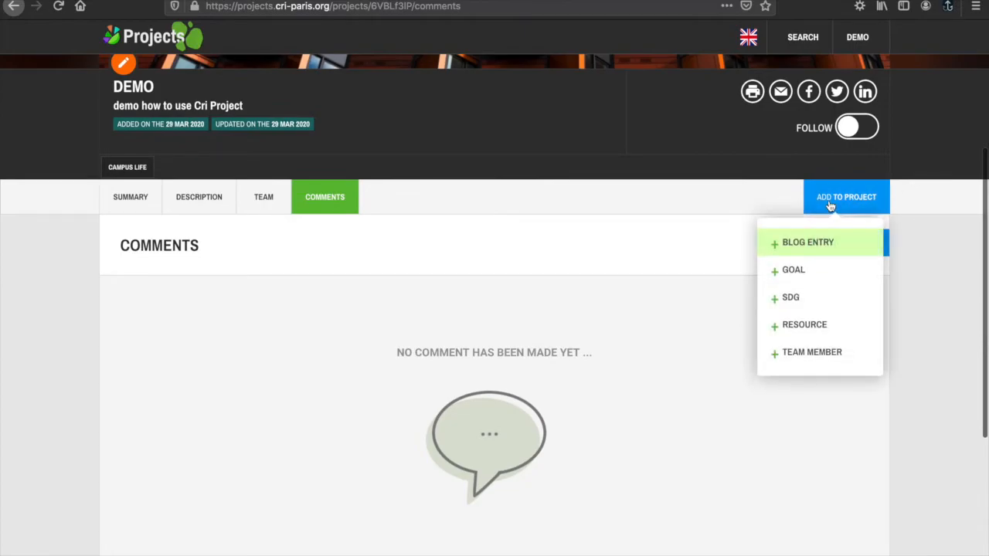
click(804, 297)
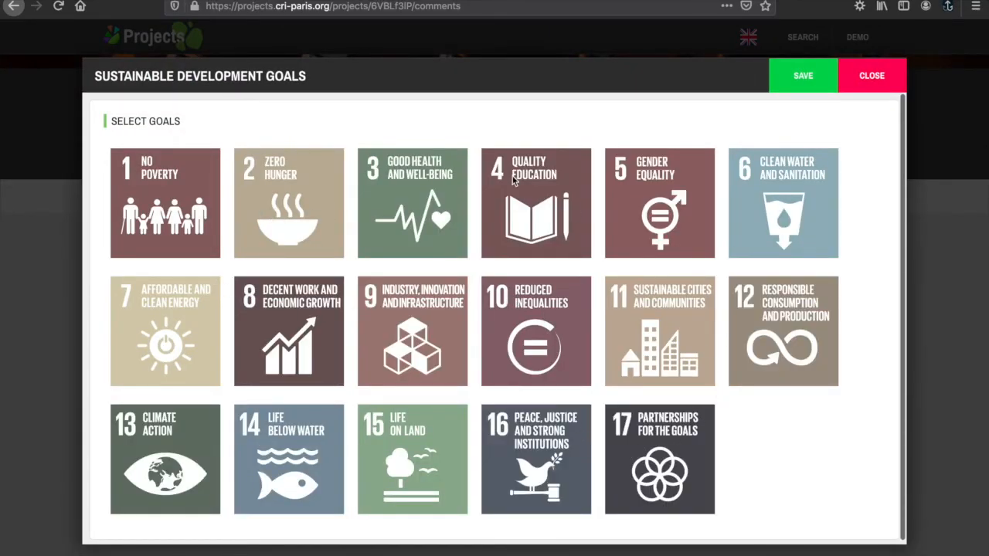
click(519, 223)
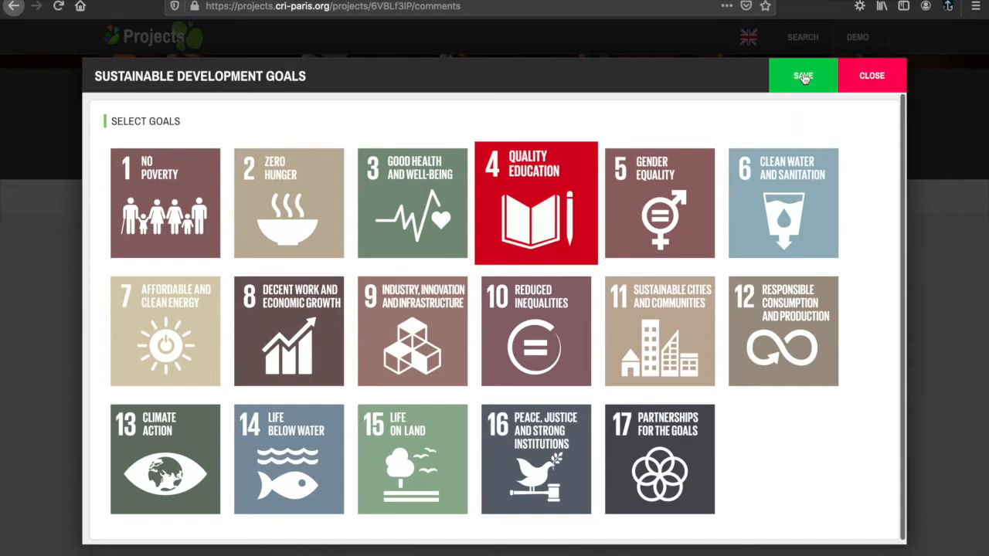
click(803, 77)
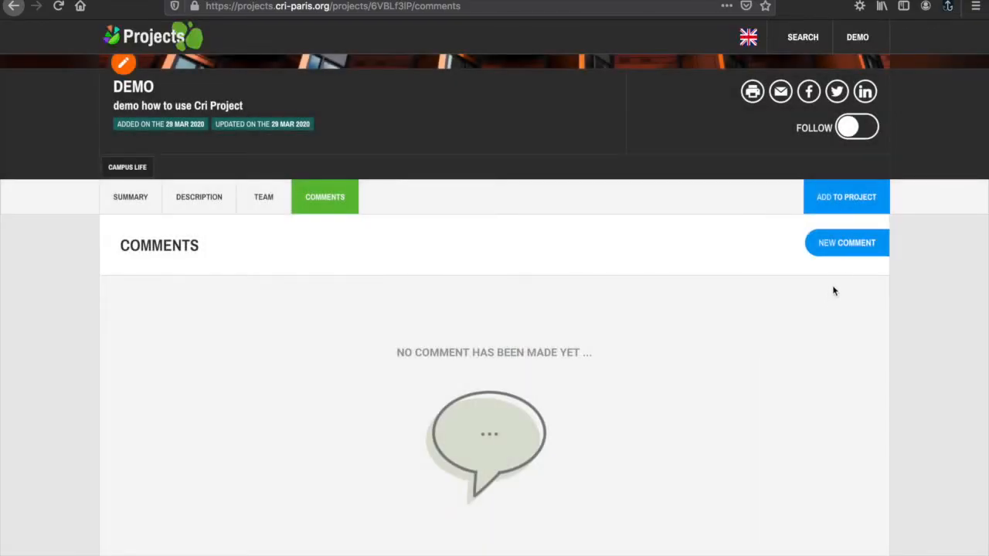
Open the file and link choices for adding a project resource and close them without adding one
click(854, 197)
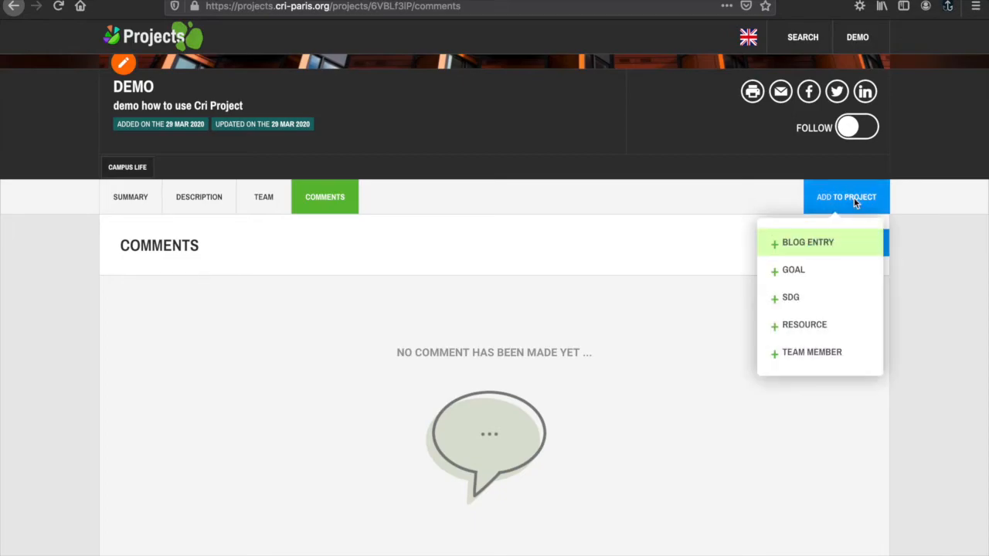
click(786, 328)
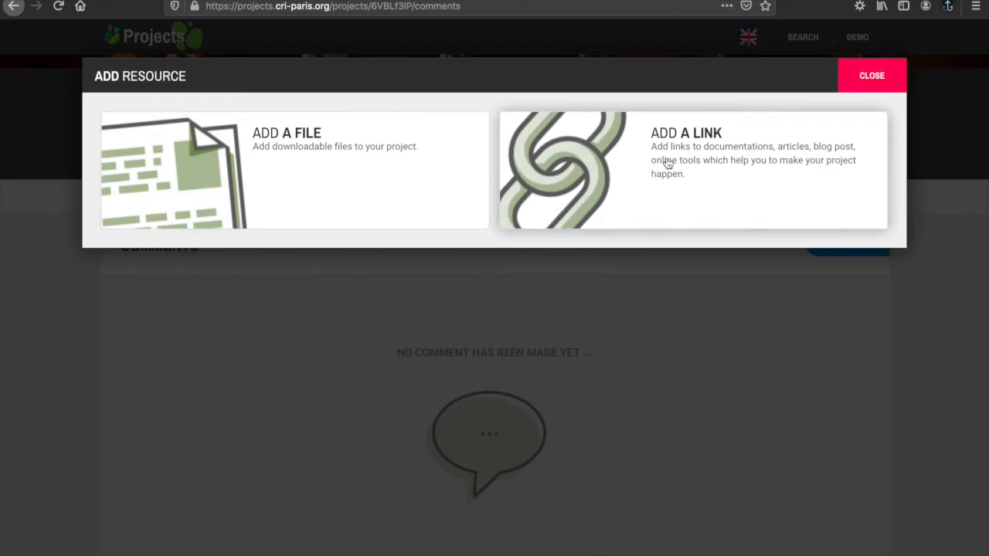
click(872, 76)
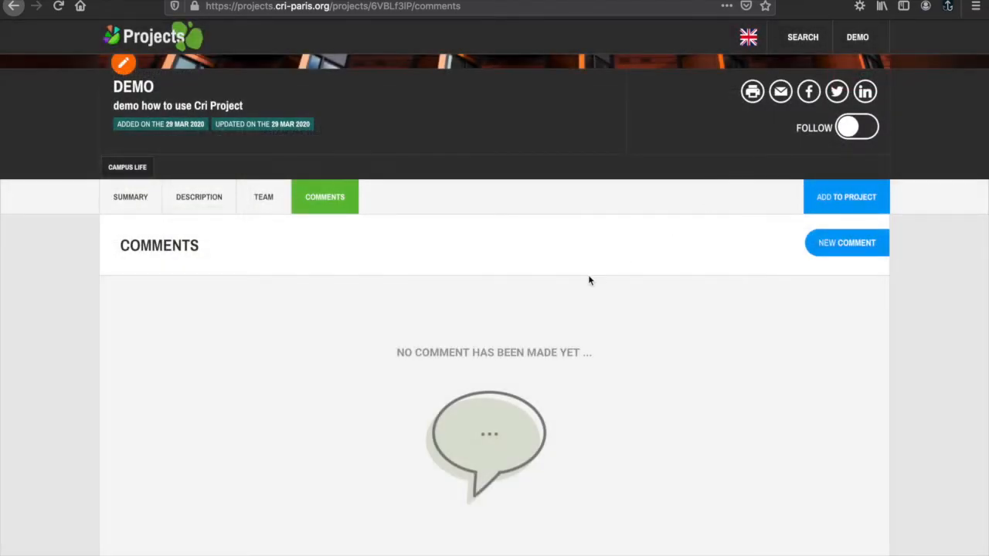
In the project summary's options, make the Demo project public and set its status to completed
scroll(588, 280, up, 3)
click(127, 409)
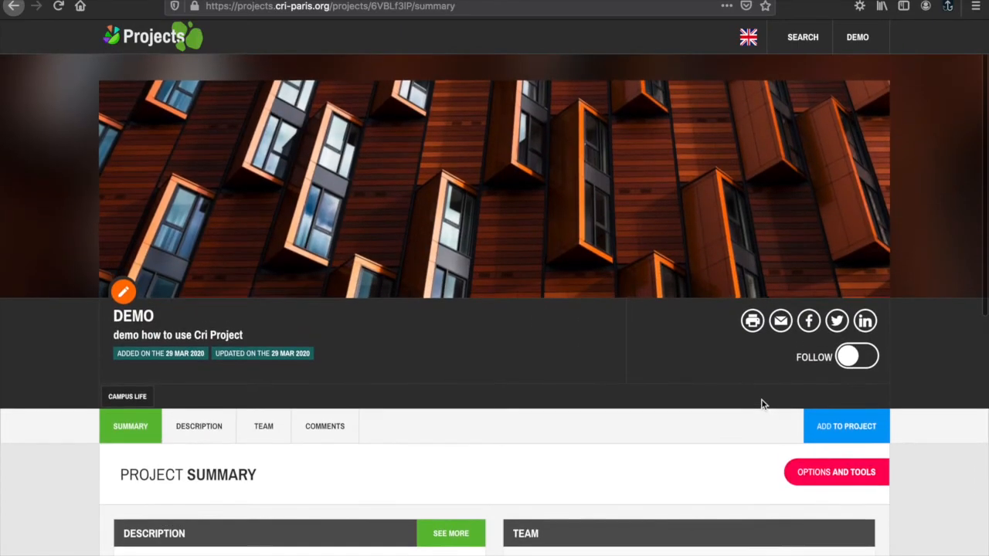
scroll(760, 404, down, 3)
click(826, 275)
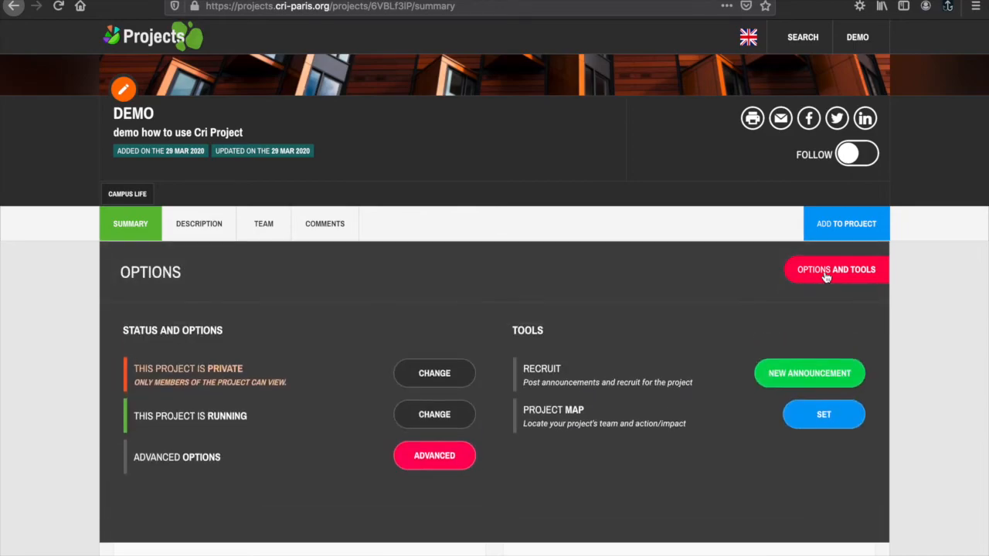
click(435, 377)
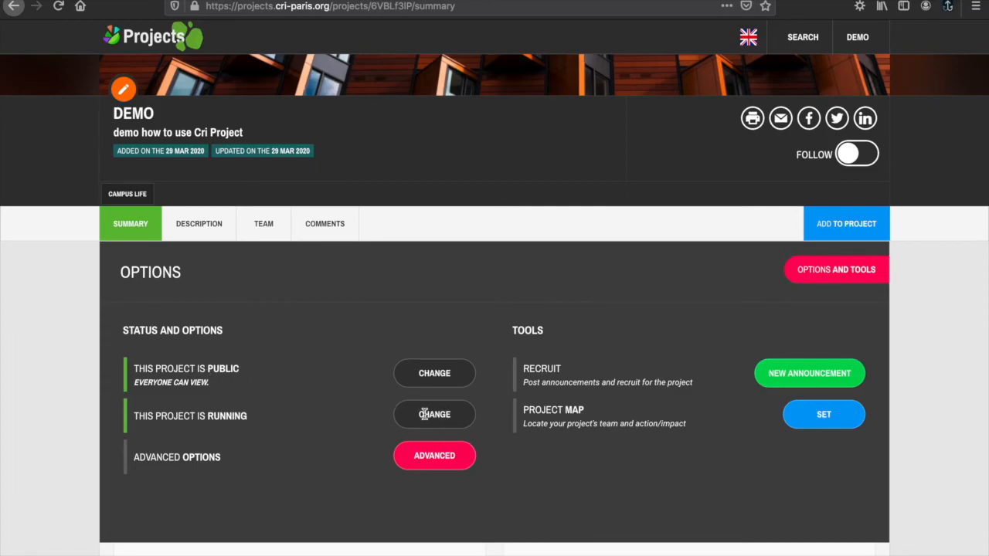
click(433, 417)
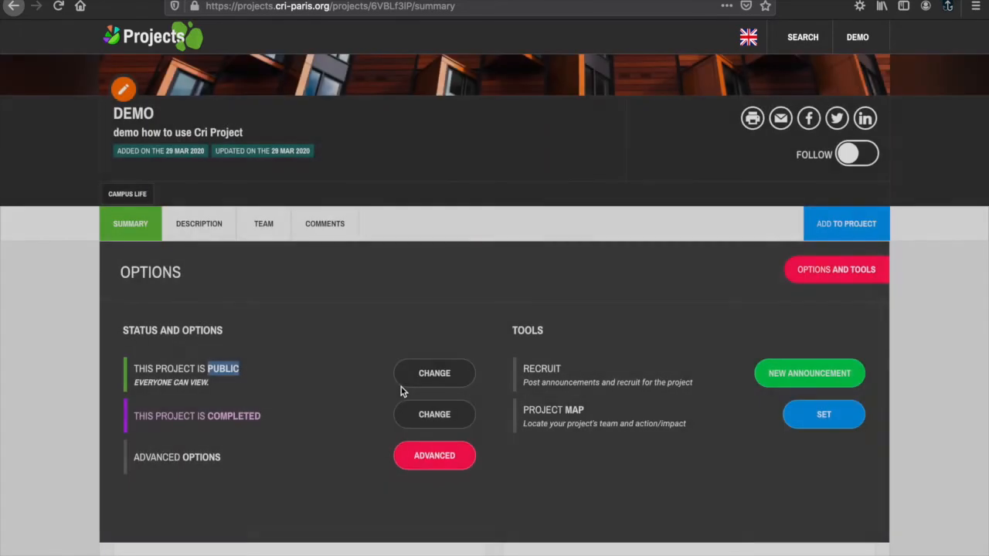
Examine the advanced options for the project's type, organisation and deletion, and close them without changes
scroll(400, 387, down, 1)
scroll(401, 391, down, 1)
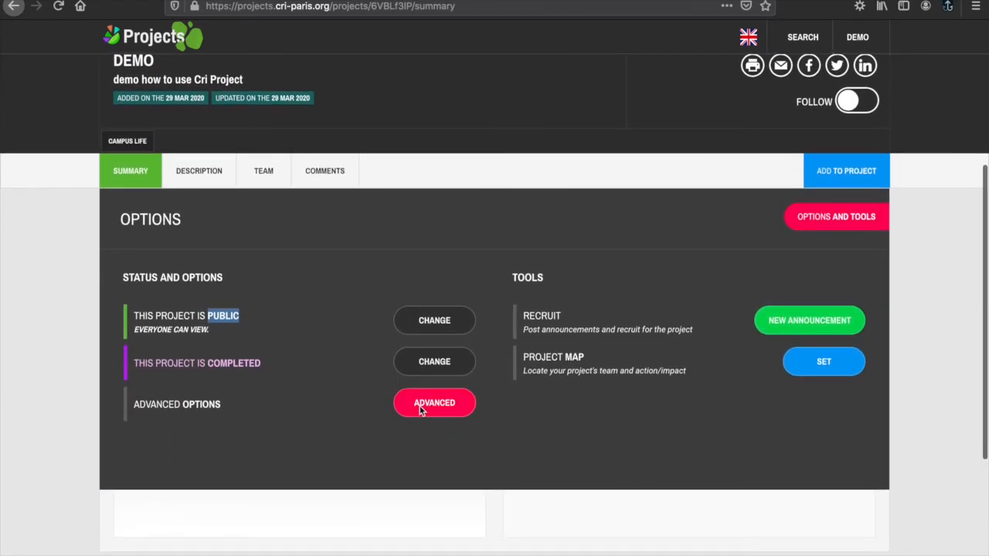
click(420, 410)
scroll(254, 178, down, 1)
scroll(254, 178, up, 1)
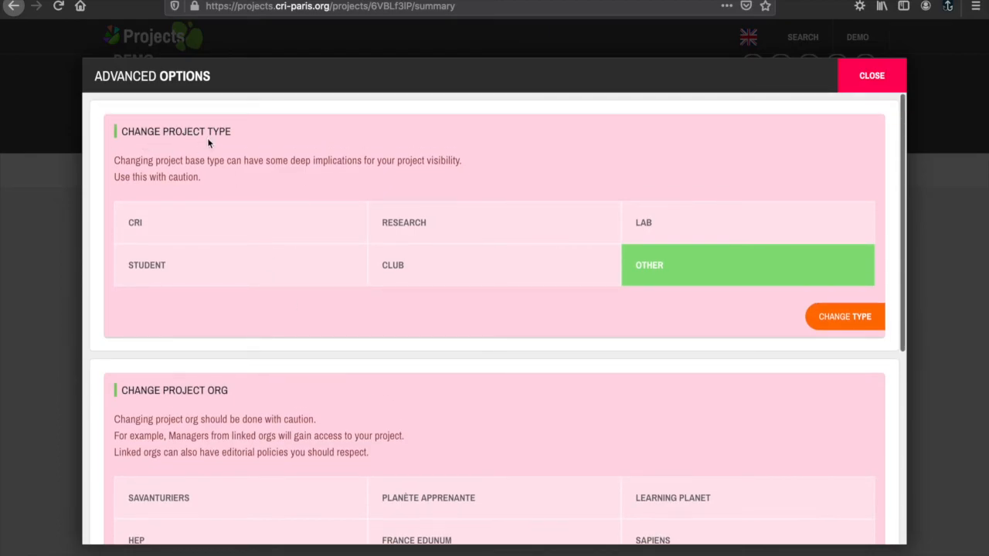
scroll(264, 165, down, 2)
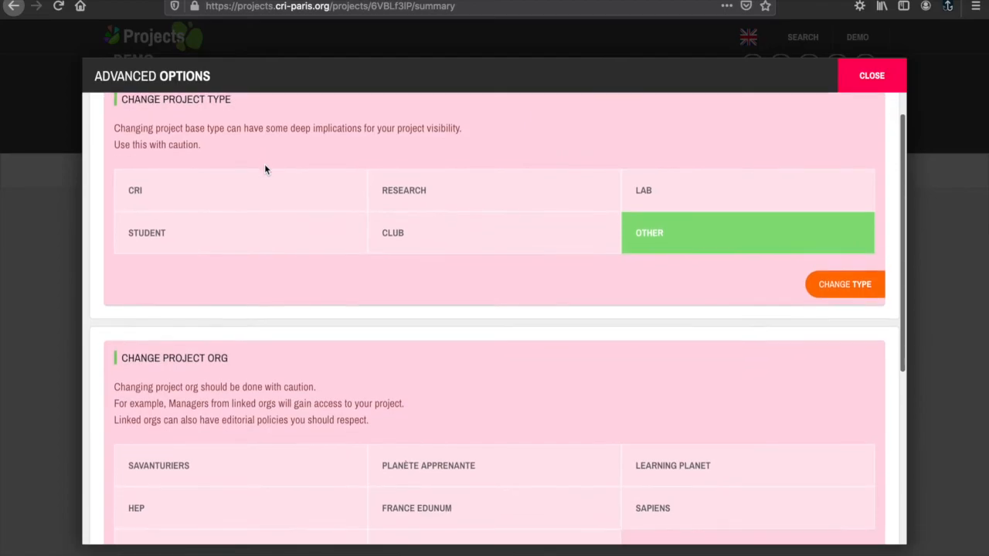
scroll(263, 398, down, 5)
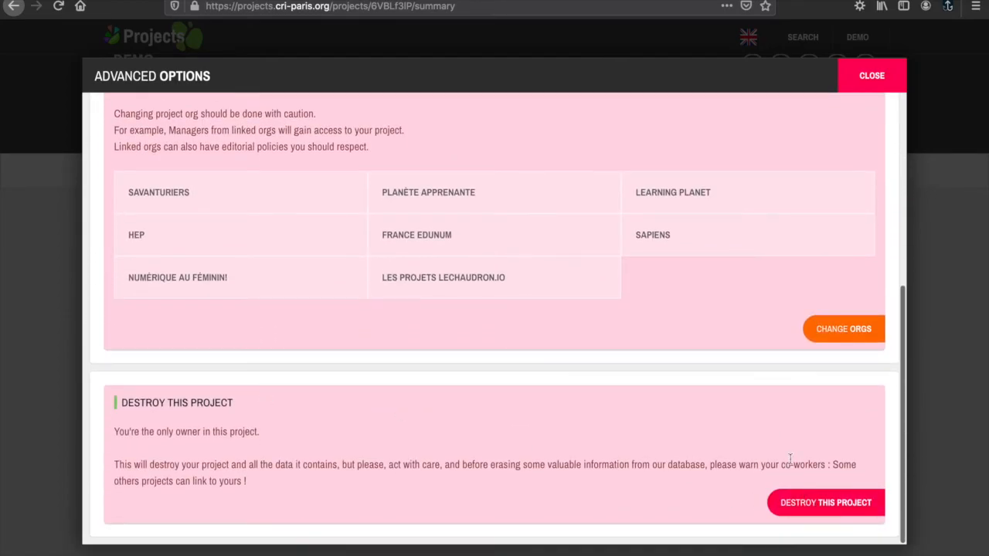
click(859, 78)
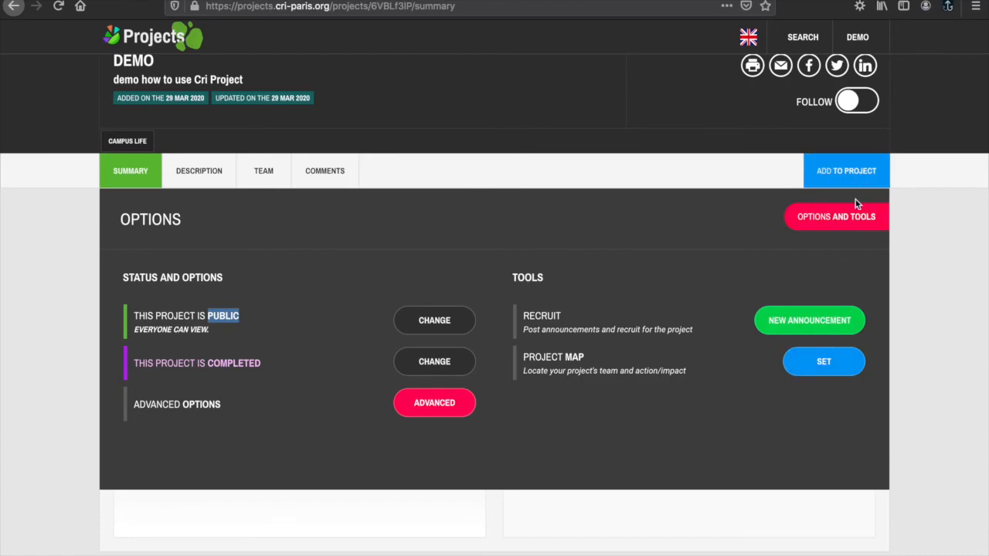
Close the project options and return to the project directory home page showing My Projects
click(916, 269)
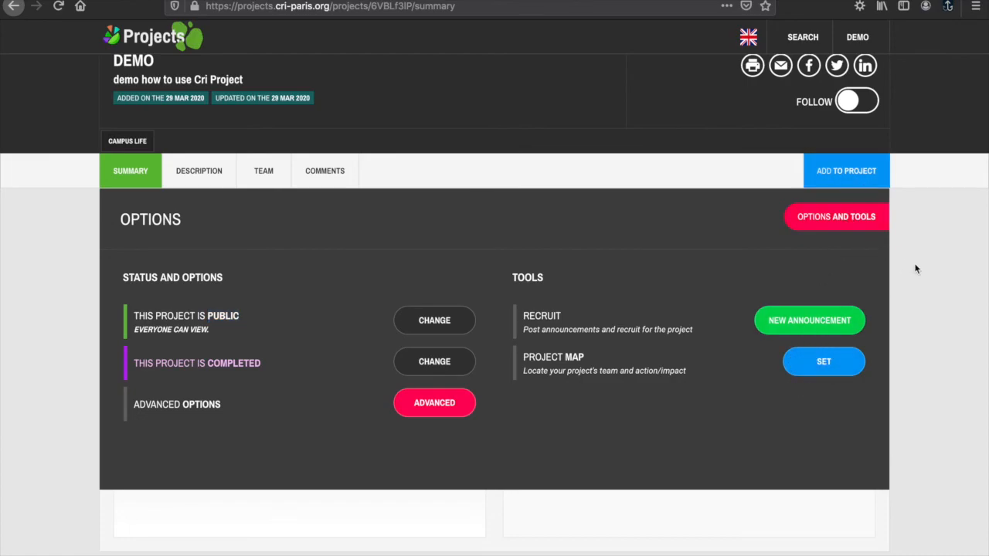
click(827, 226)
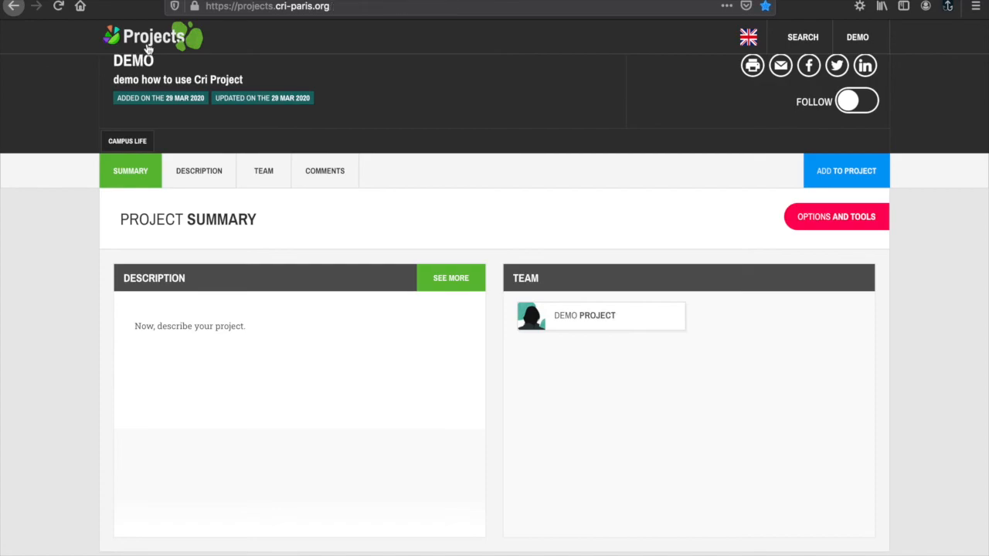
scroll(177, 74, up, 5)
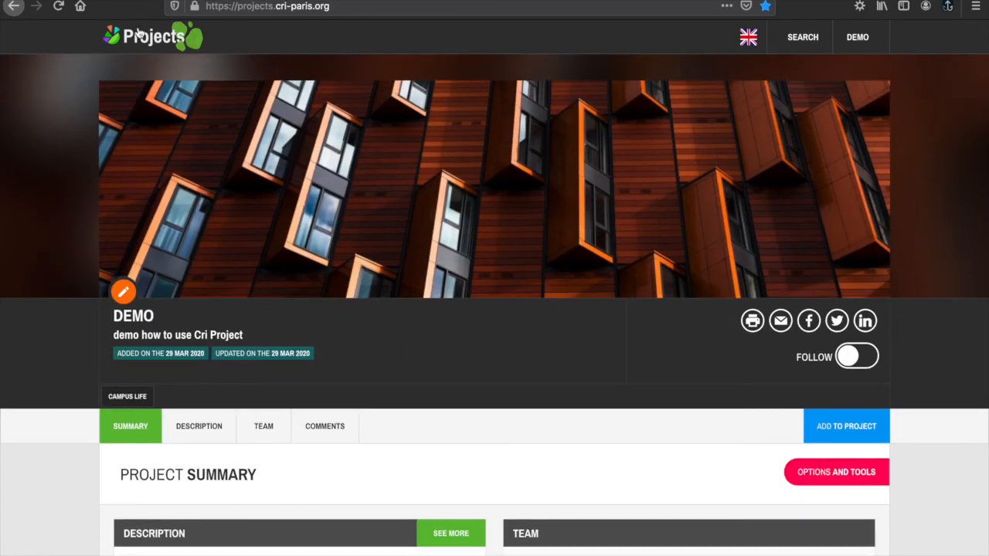
click(133, 44)
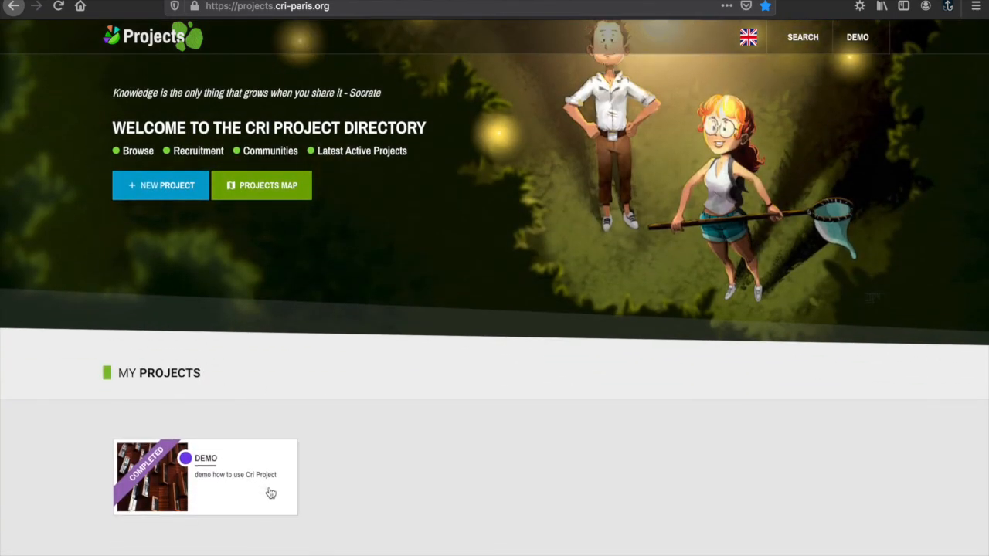
scroll(329, 471, up, 1)
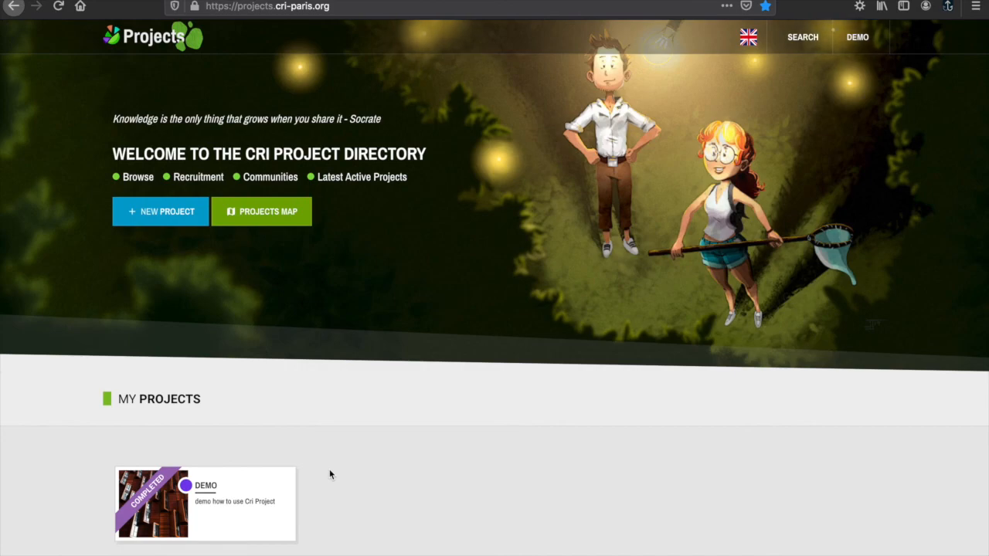